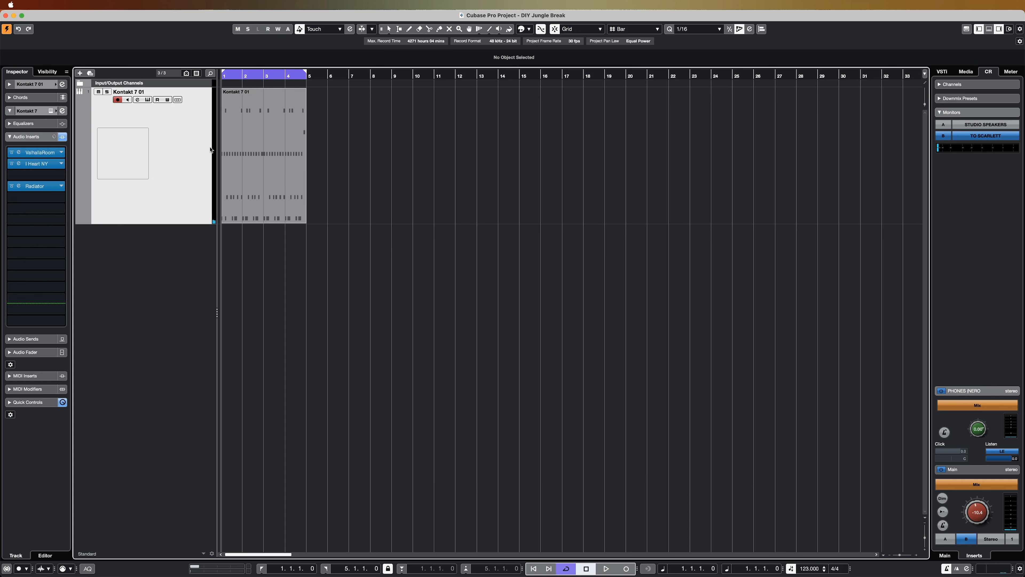
Open the Kontakt drum instrument, audition two mapped keys on its keyboard, view its Mixer page and close it.
click(147, 99)
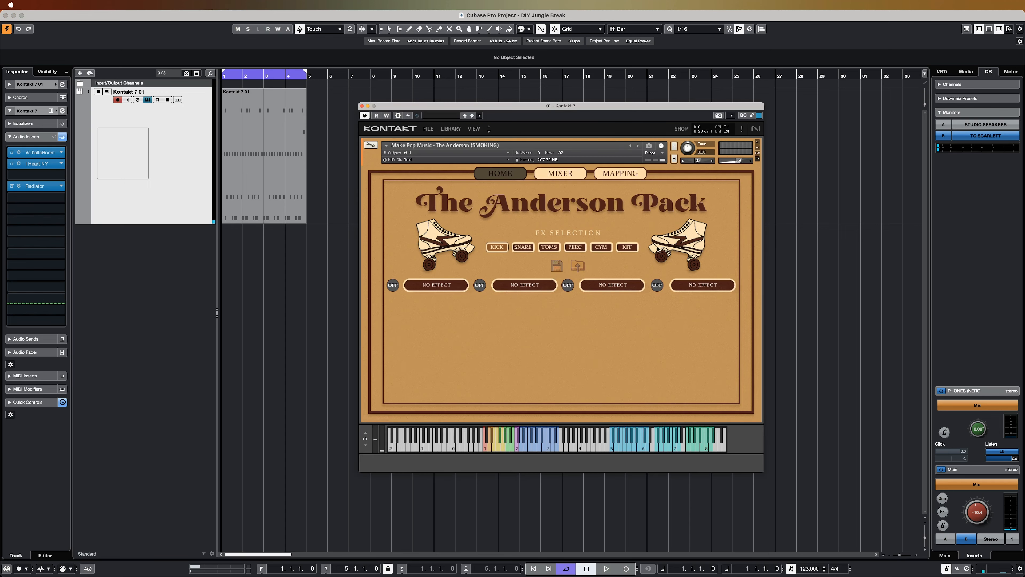
drag(650, 108, 631, 102)
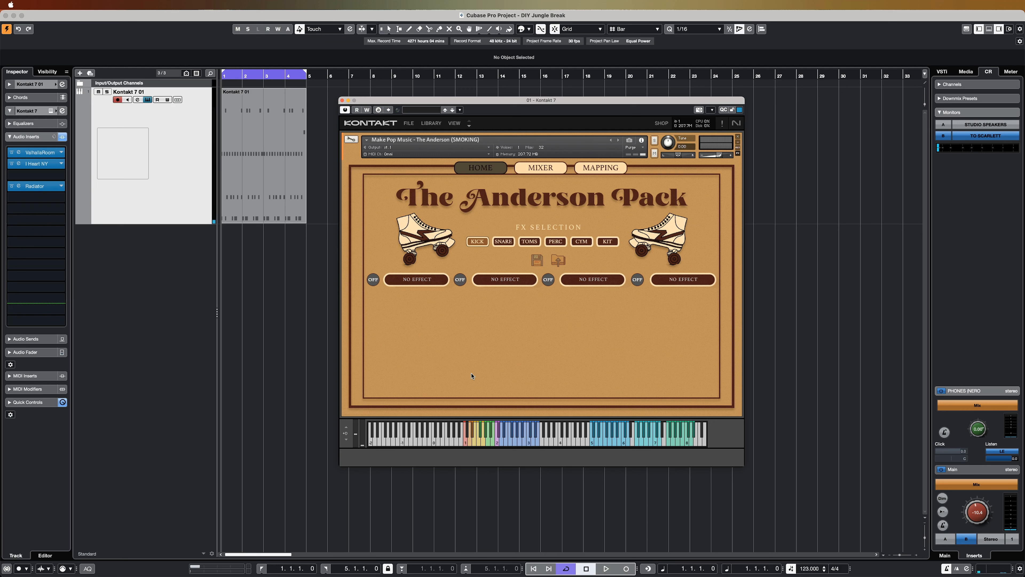
click(608, 442)
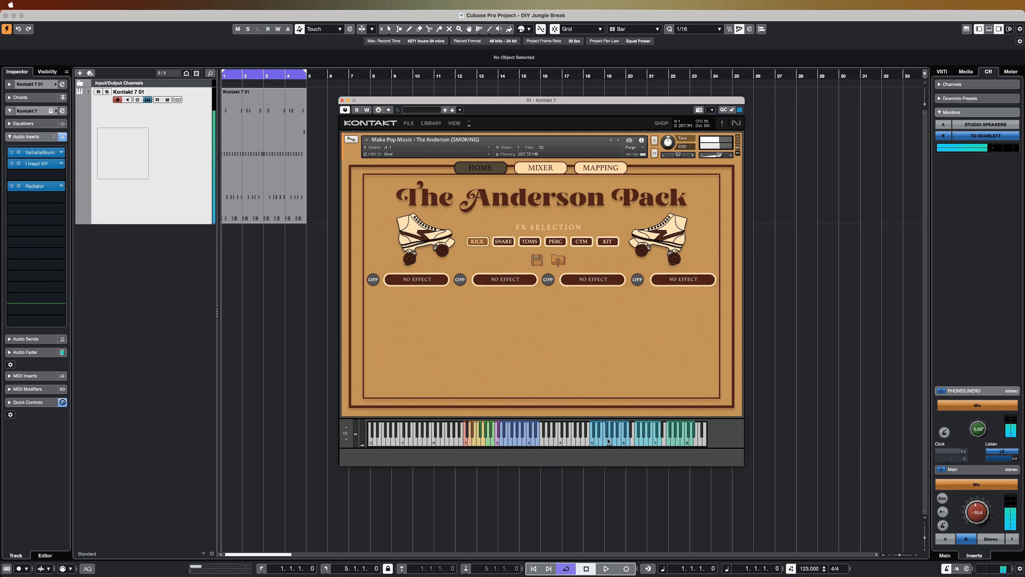
click(601, 443)
click(541, 167)
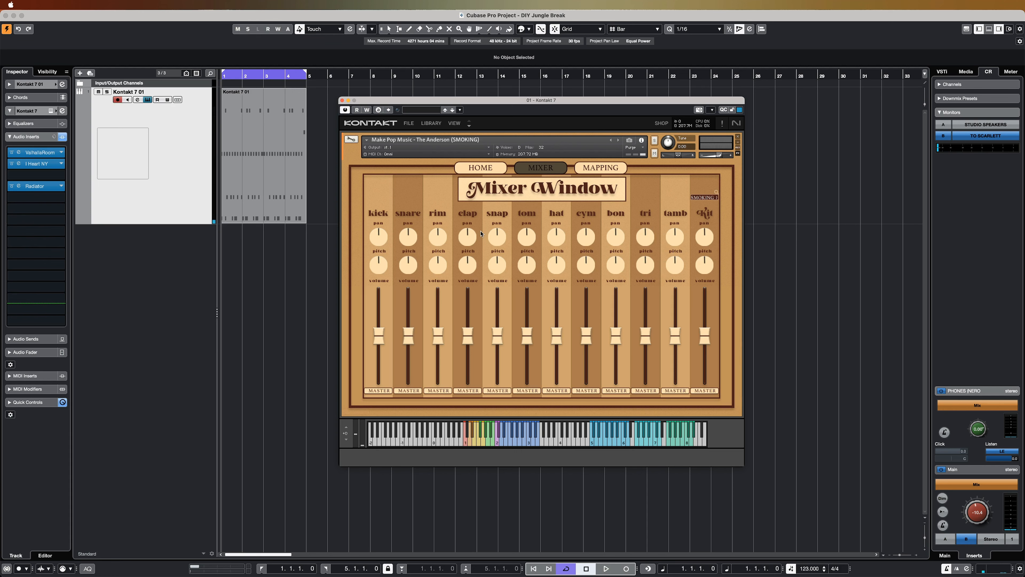
click(343, 100)
Open the Kontakt 7 01 drum part in the Key Editor, audition individual snare notes and play the pattern from the start.
key(Return)
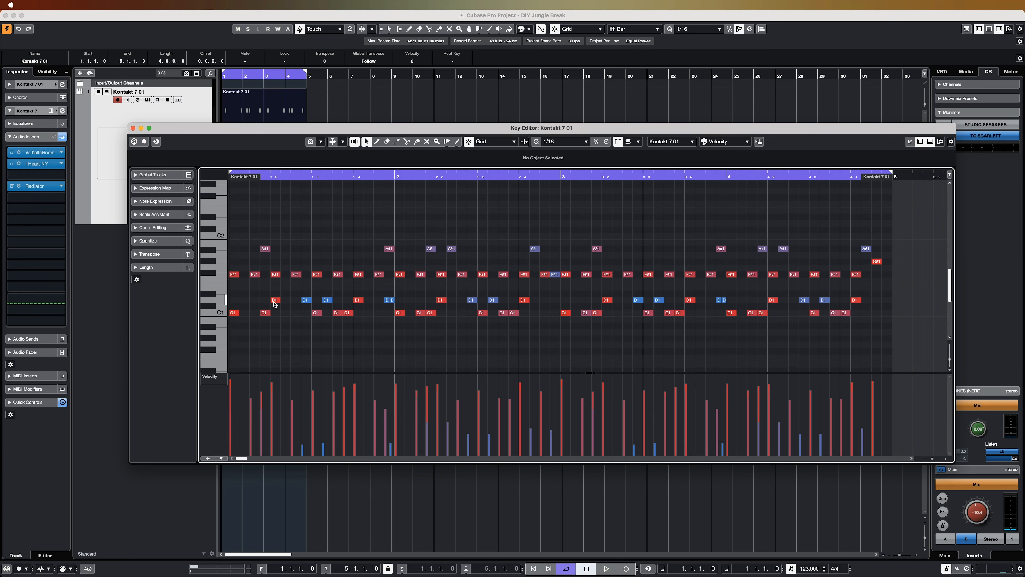
click(306, 299)
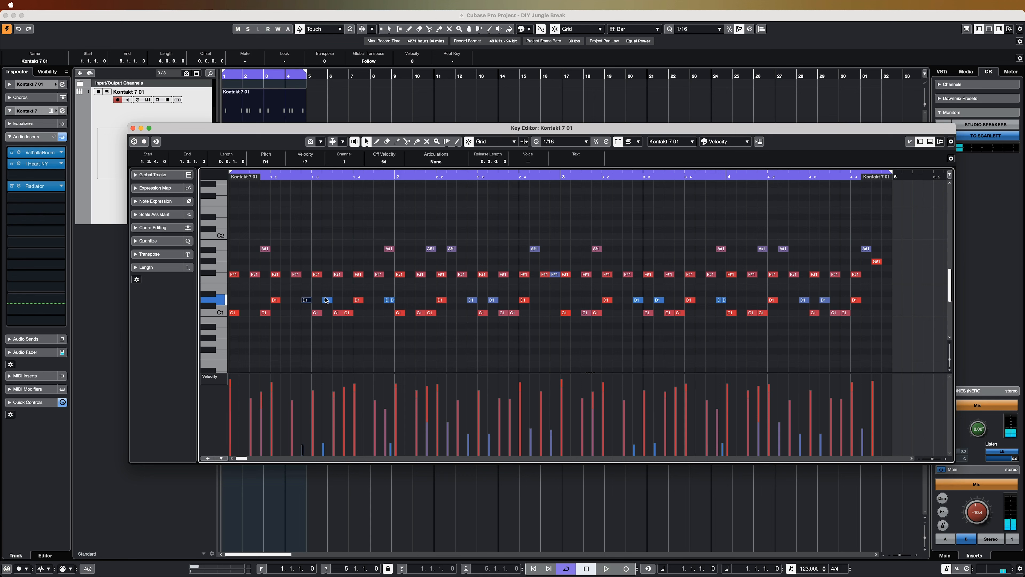
click(358, 301)
click(280, 248)
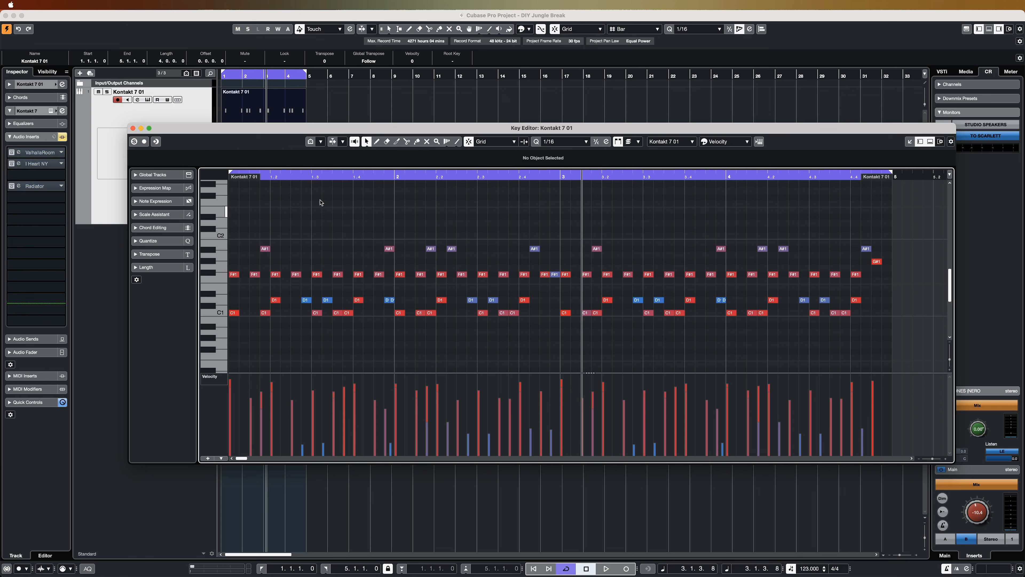
click(313, 177)
key(Home)
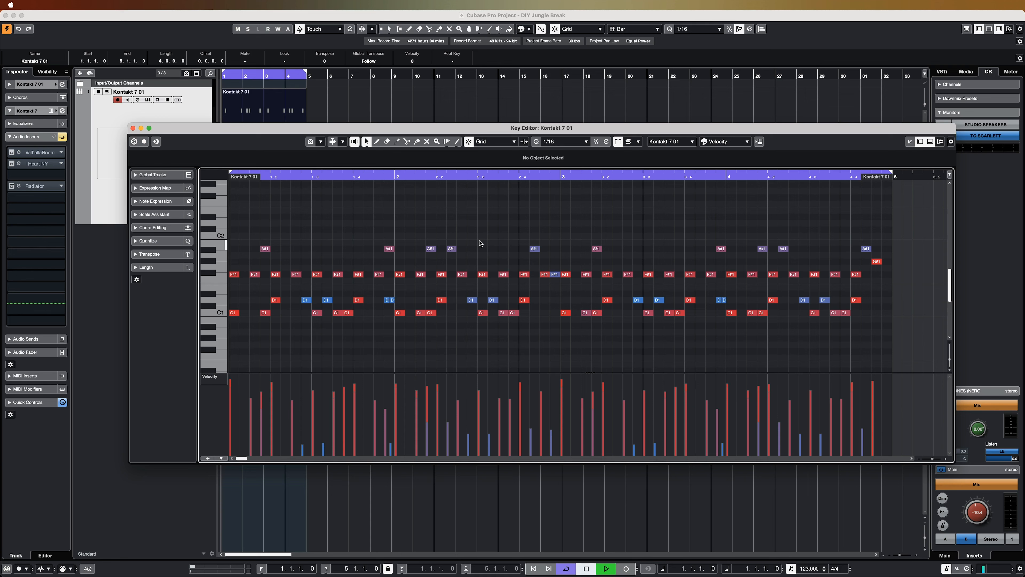
key(space)
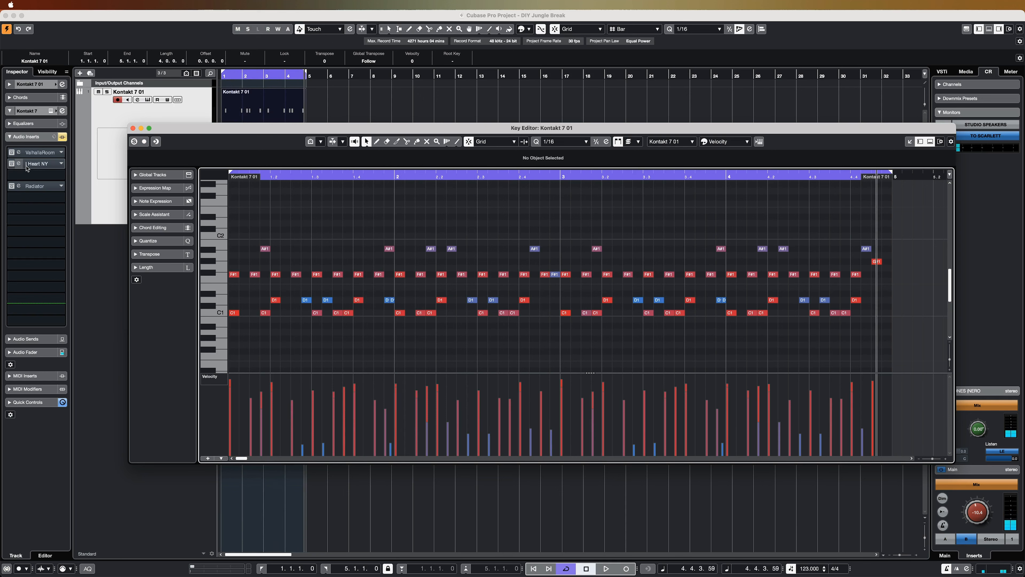
Activate only the ValhallaRoom insert on the drum track, open its settings and listen to the break through it.
click(52, 155)
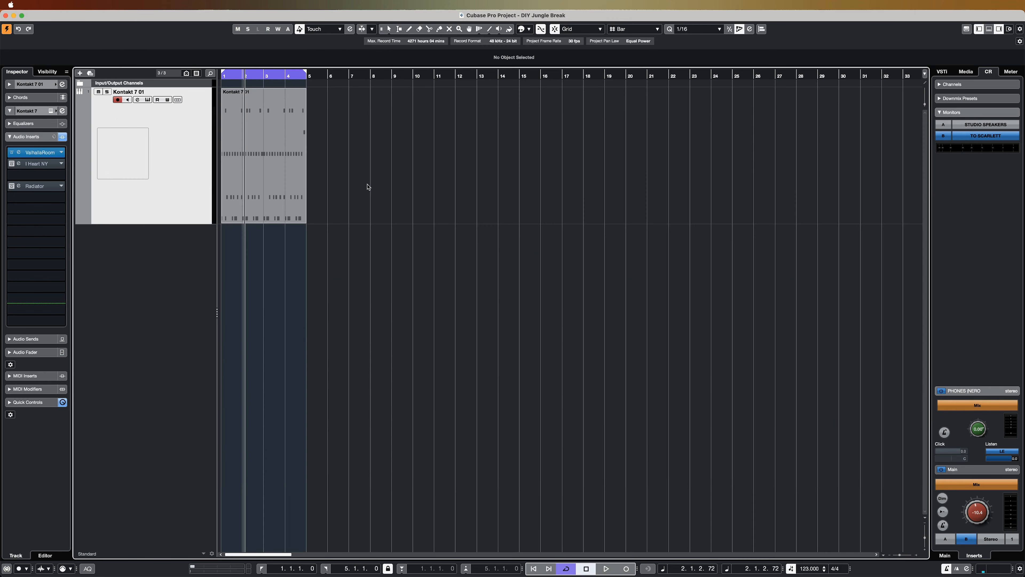
click(45, 157)
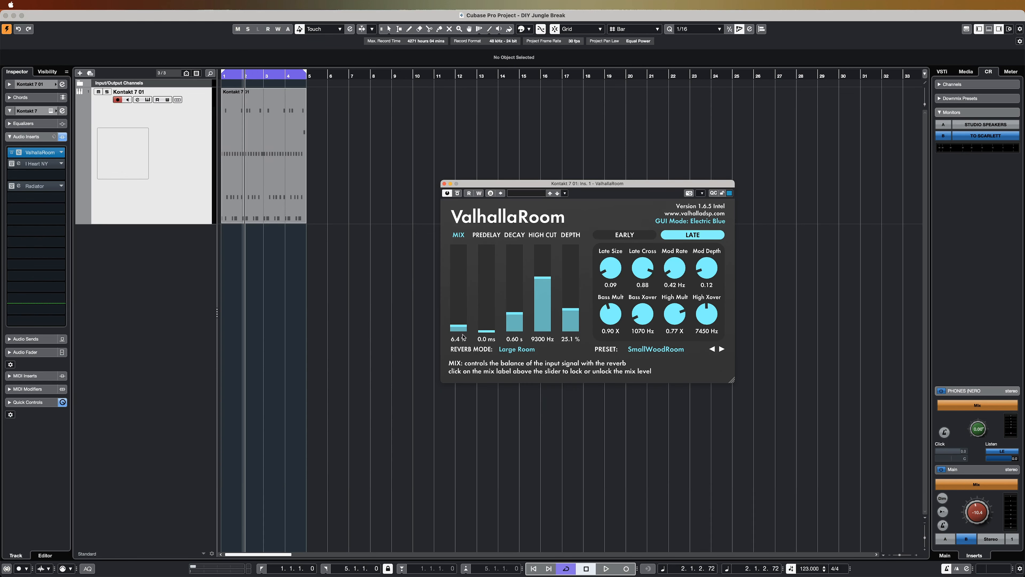
key(space)
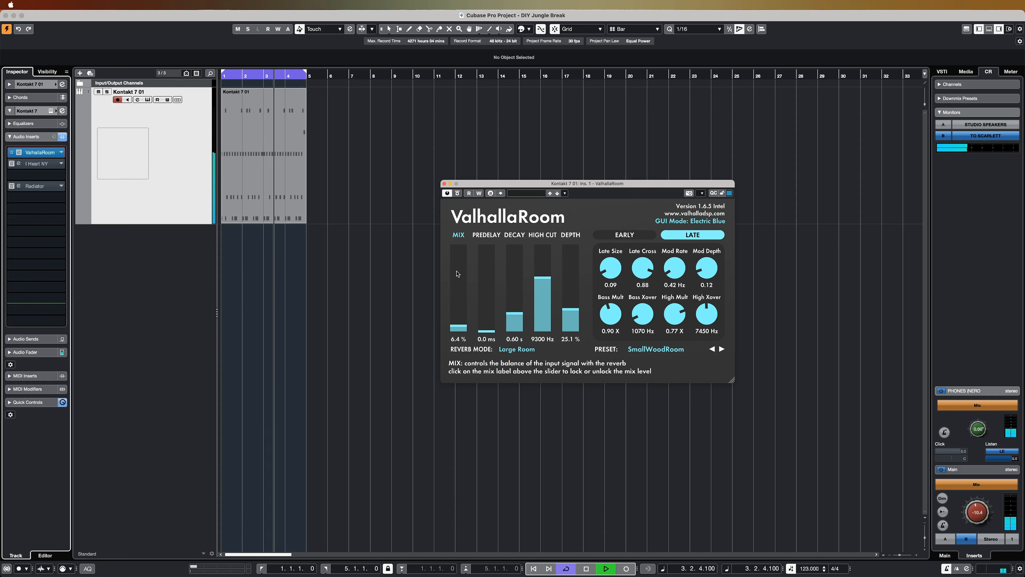
key(space)
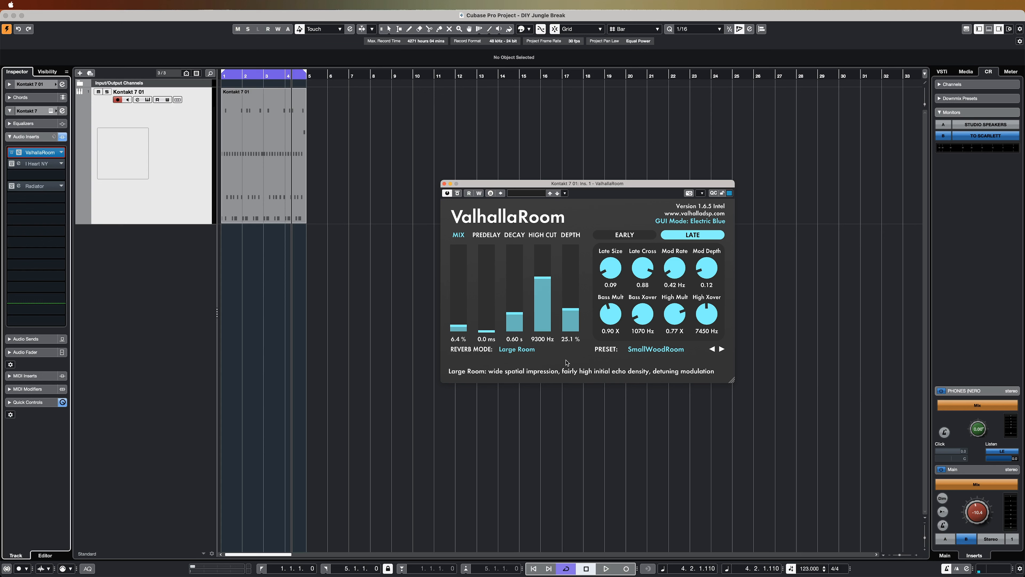
Activate the I Heart NY compressor insert and compare its parallel signal at minimum and at mid level during playback.
click(41, 164)
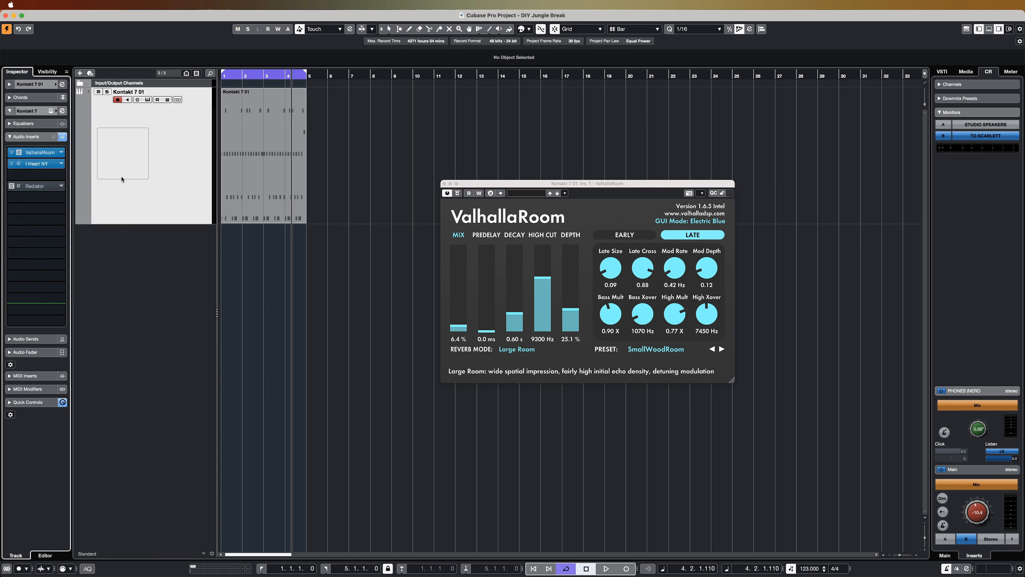
click(35, 164)
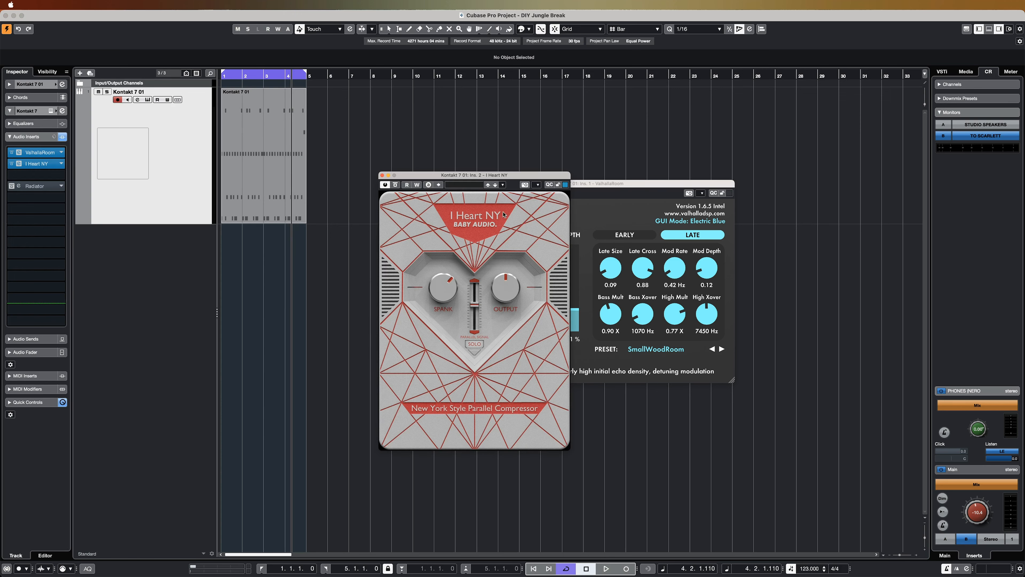
drag(510, 181, 796, 185)
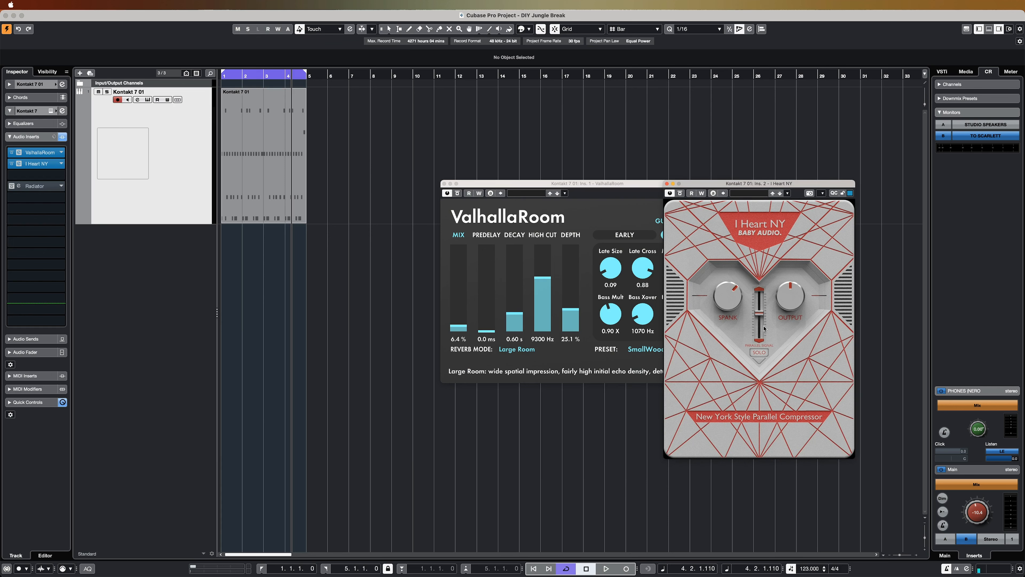
drag(763, 317, 761, 339)
key(space)
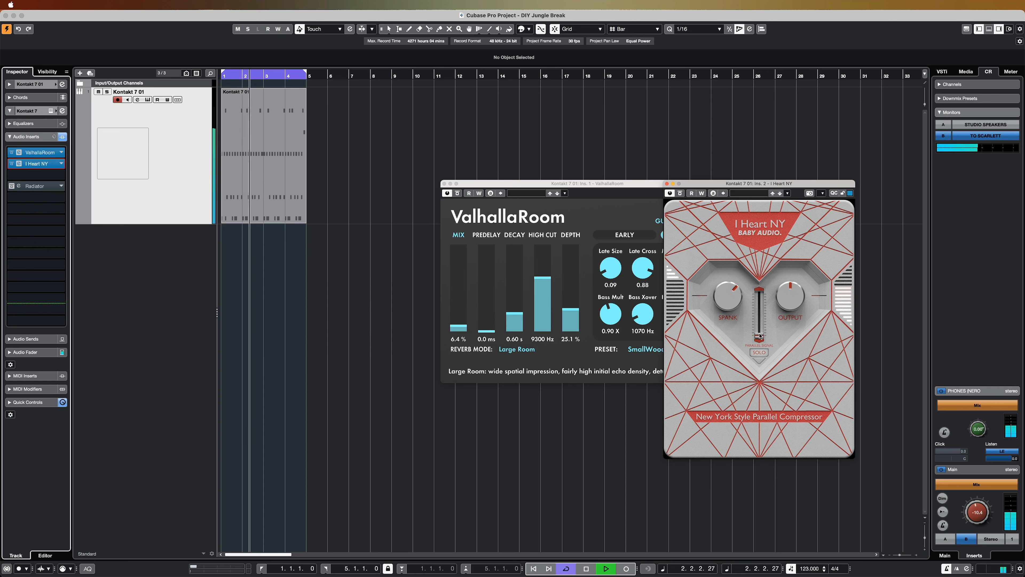
drag(759, 319, 759, 280)
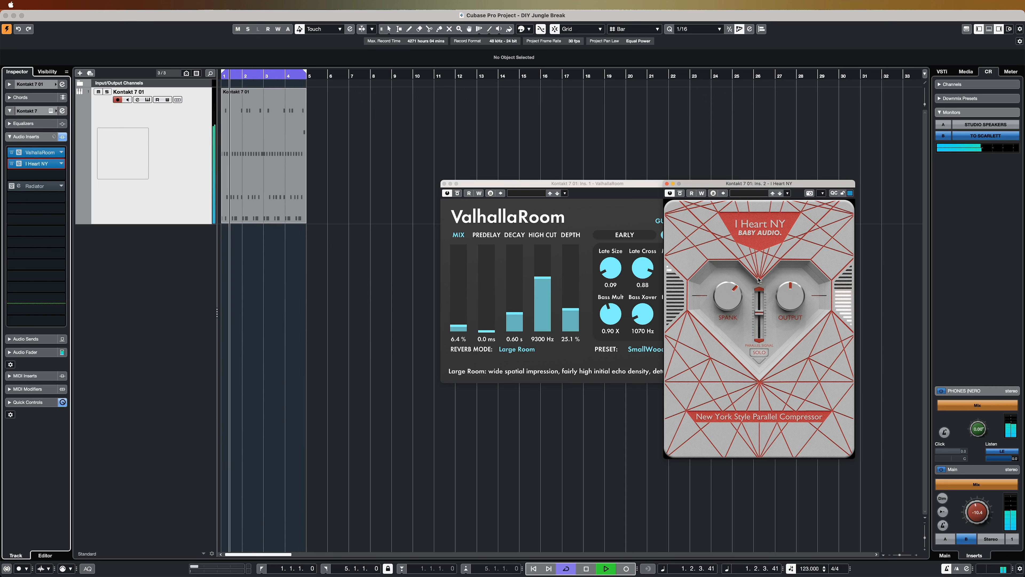
Solo the compressor's parallel signal, adjust its Spank amount by ear, and close both plug-in windows.
click(760, 353)
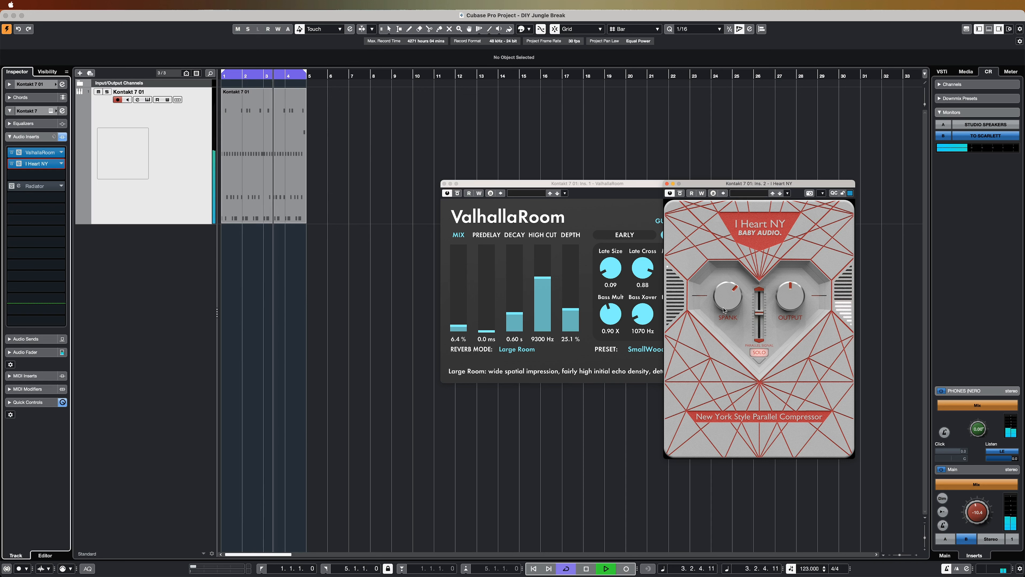
drag(726, 300, 726, 288)
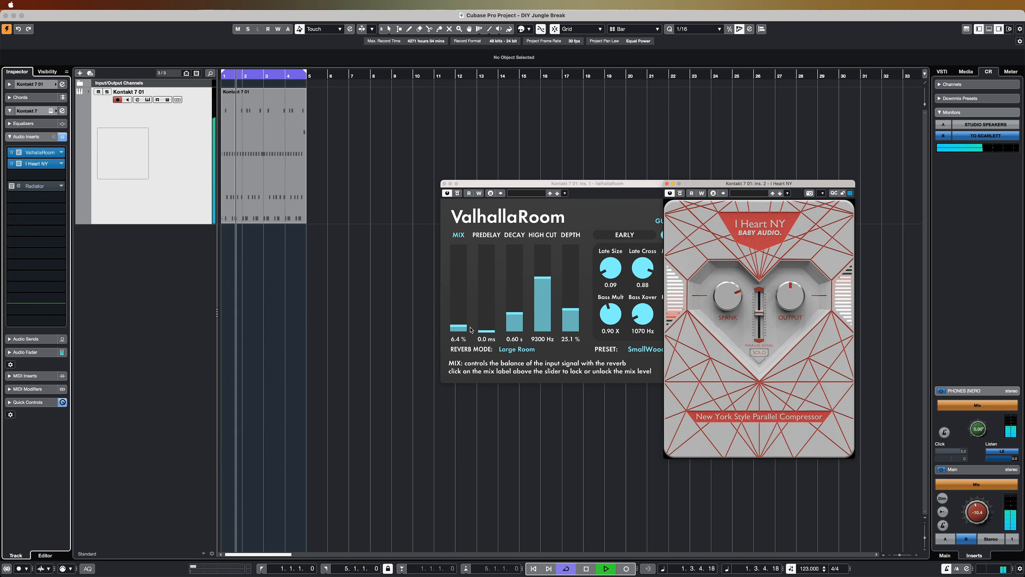
click(667, 184)
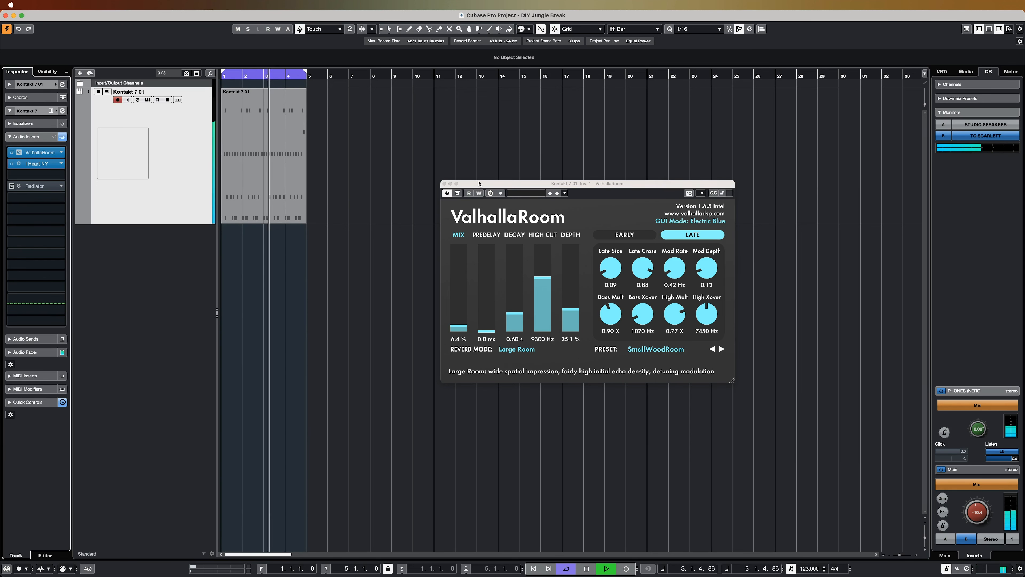
click(444, 184)
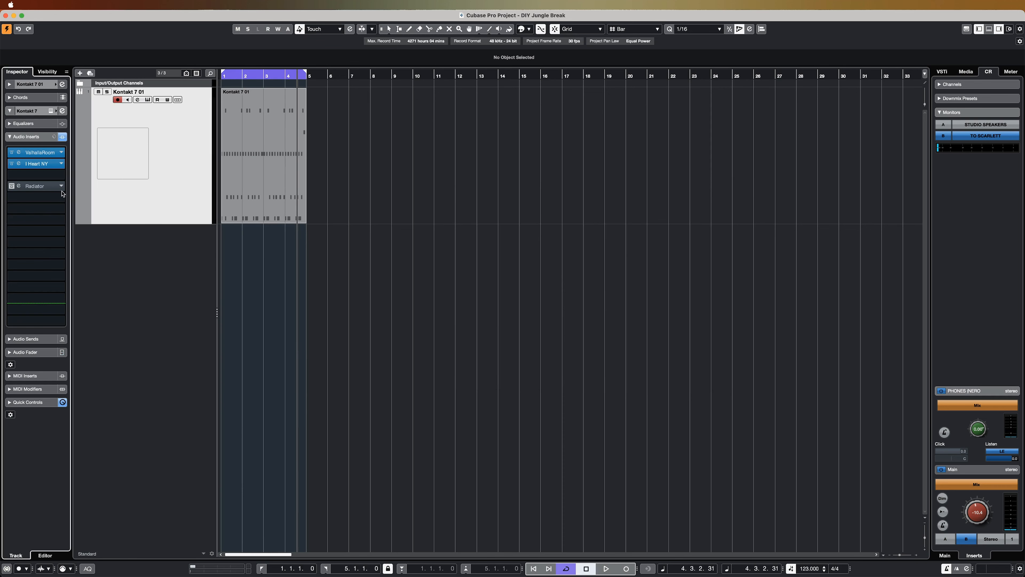
Open the bypassed Radiator insert, switch it on while the drum break plays, and return to the project start.
click(42, 188)
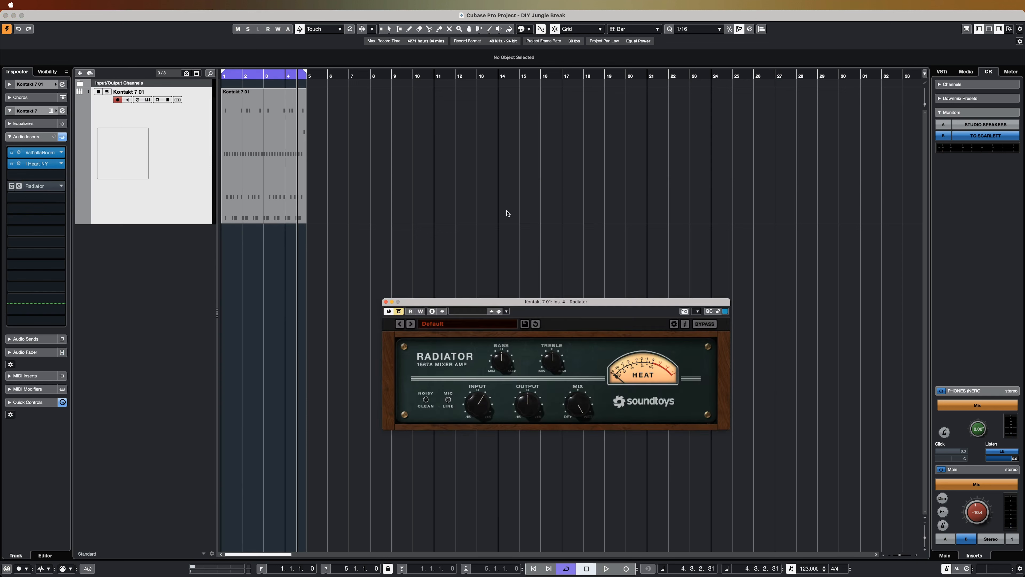
key(space)
click(399, 311)
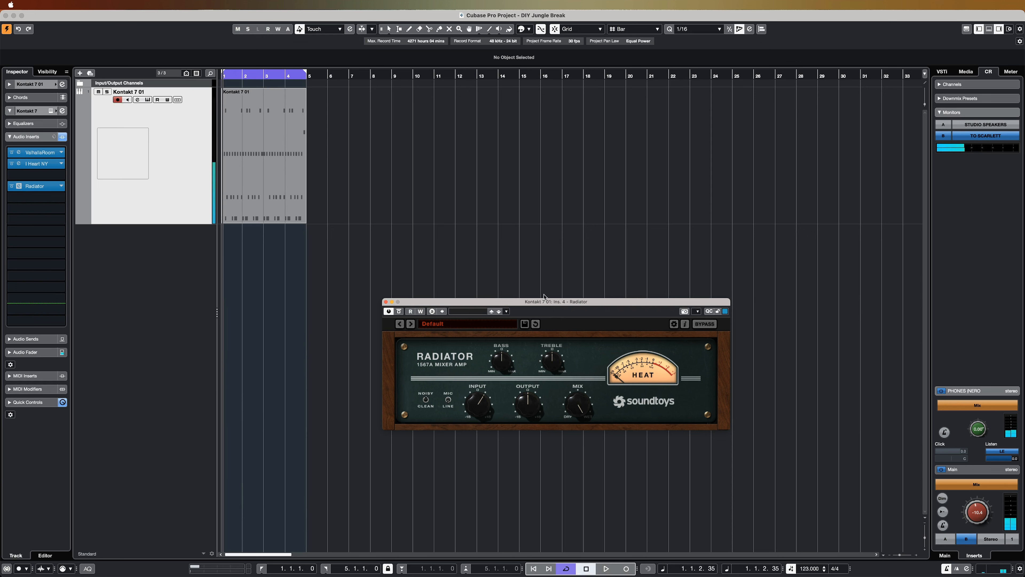
click(533, 568)
Close the Radiator window, review the drum part's notes and velocities in the Key Editor, and close the editor.
double_click(282, 190)
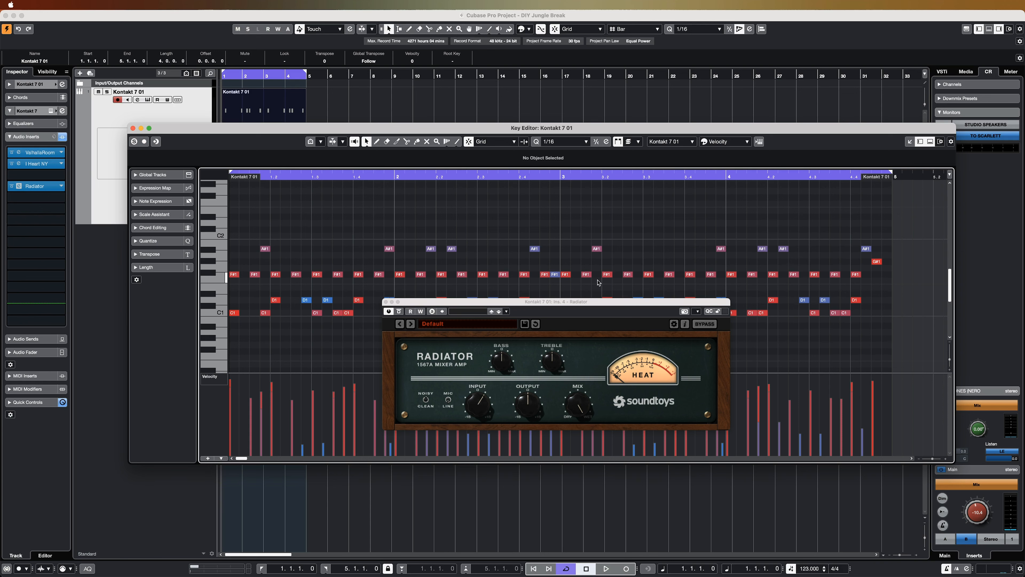
click(385, 301)
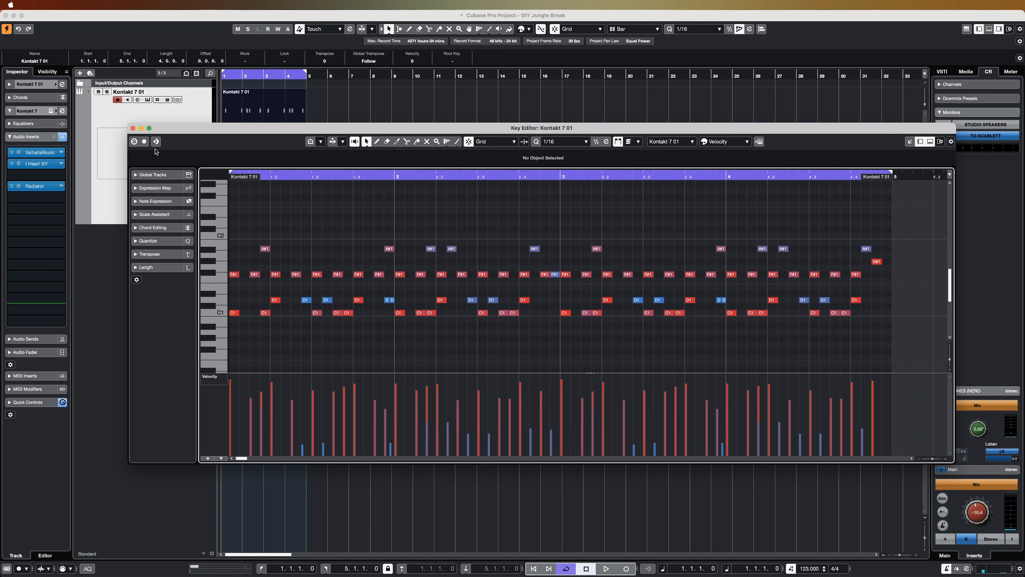
click(133, 128)
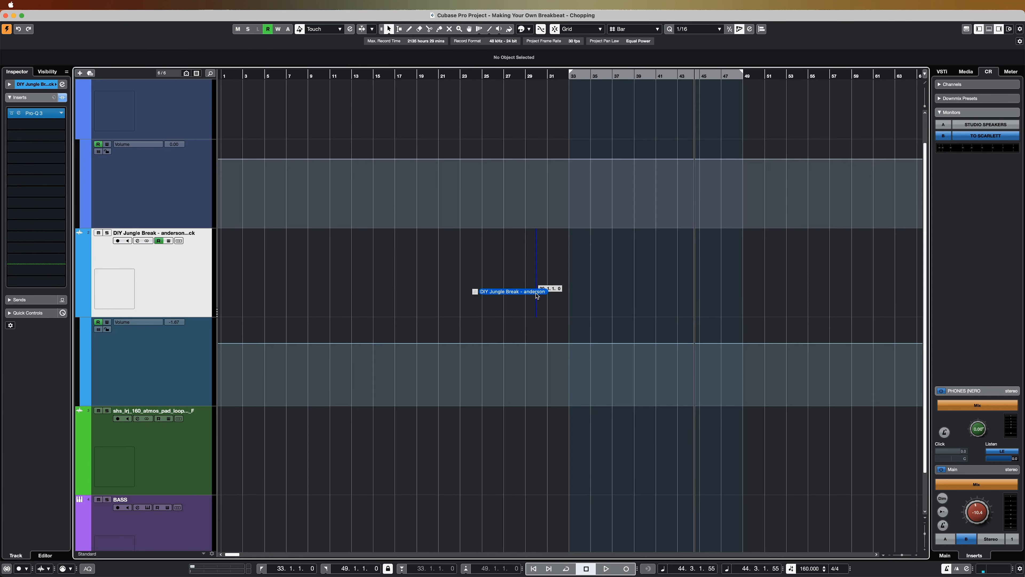
Import the DIY Jungle Break - anderson audio at bar 11 of the break track, copying it to the project folder, and play it.
mouse_move(537, 296)
mouse_down()
mouse_move(393, 289)
mouse_move(376, 277)
mouse_up()
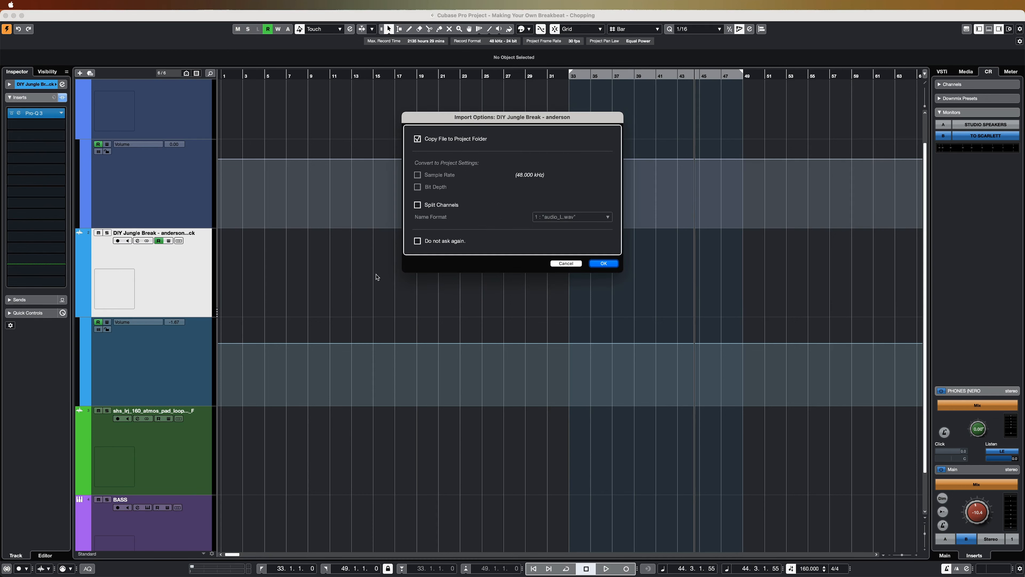
click(595, 265)
key(l)
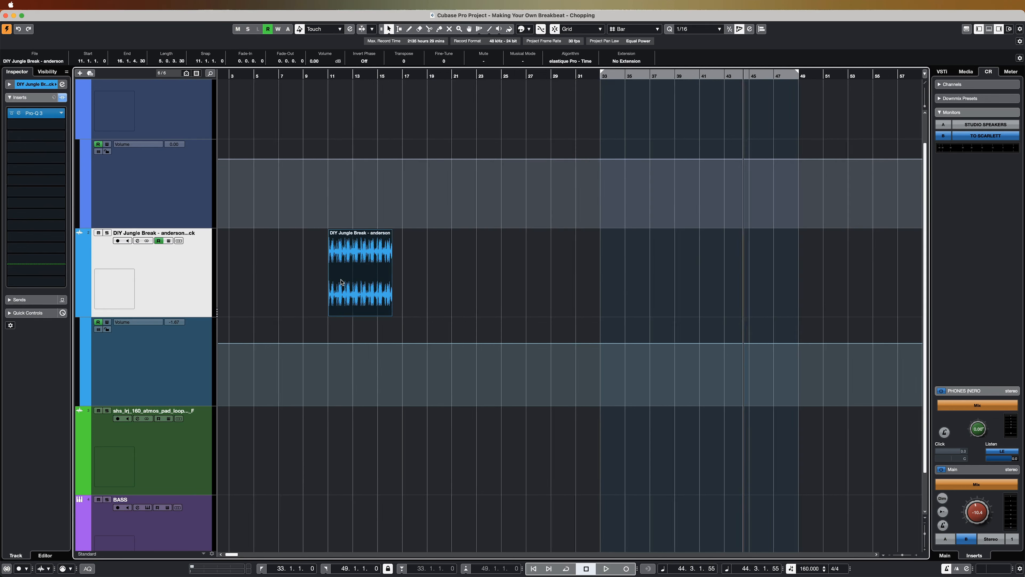
key(h)
key(h)
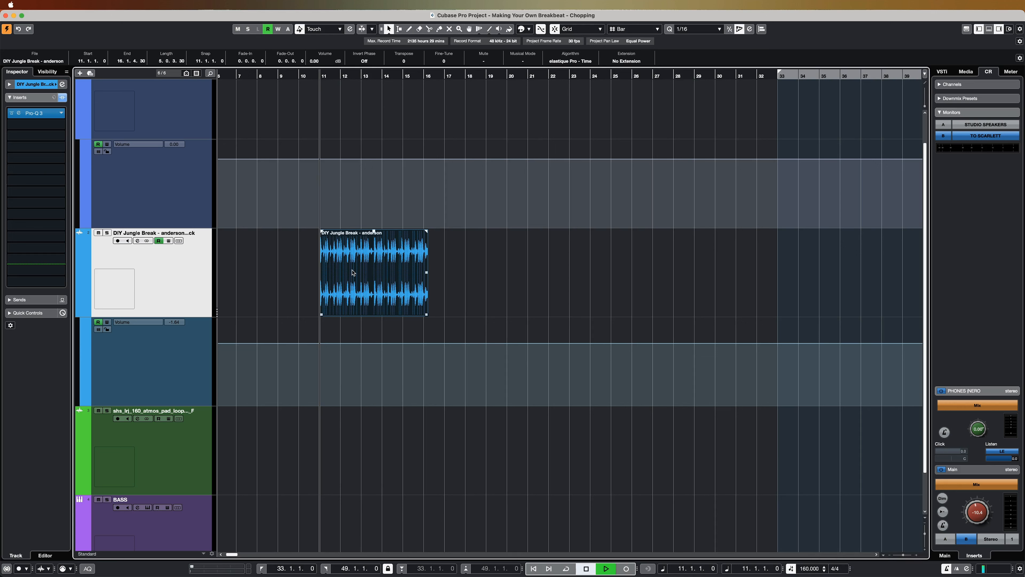
key(space)
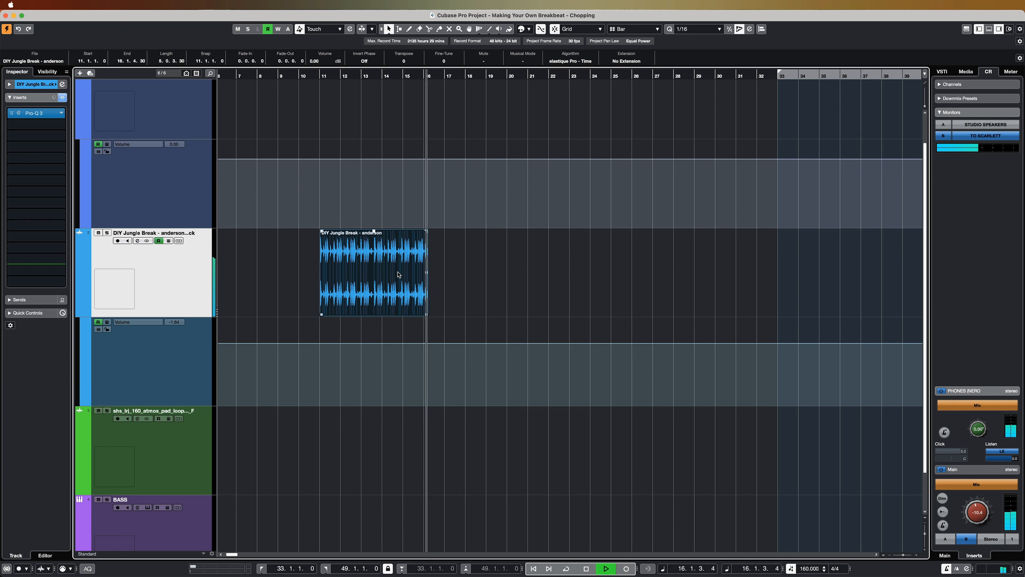
key(space)
Time-stretch the imported four-bar break to 160 BPM using the elastique Pro - Tape algorithm.
right_click(387, 259)
mouse_move(432, 289)
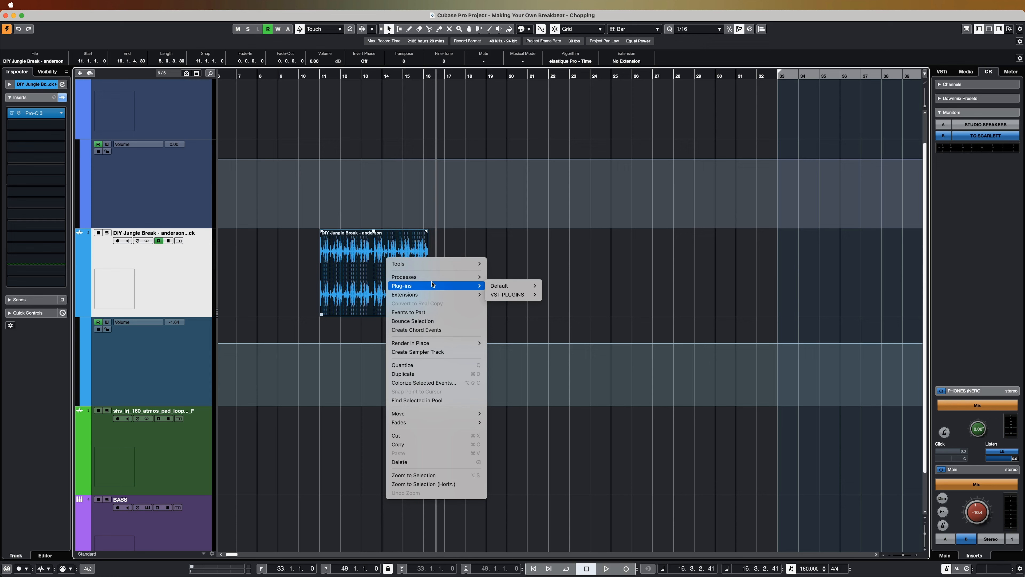
click(505, 384)
click(734, 288)
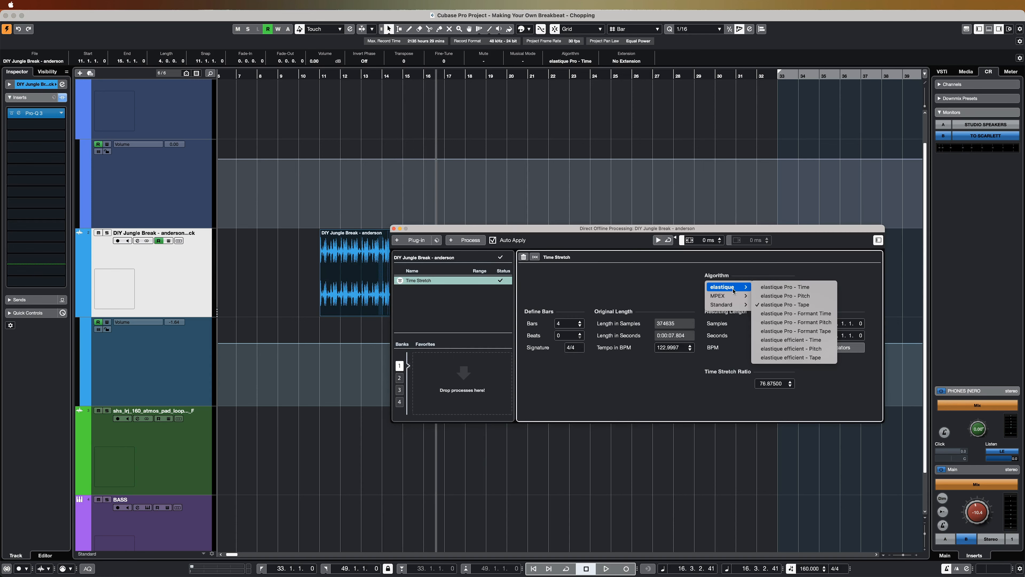
click(792, 308)
click(731, 286)
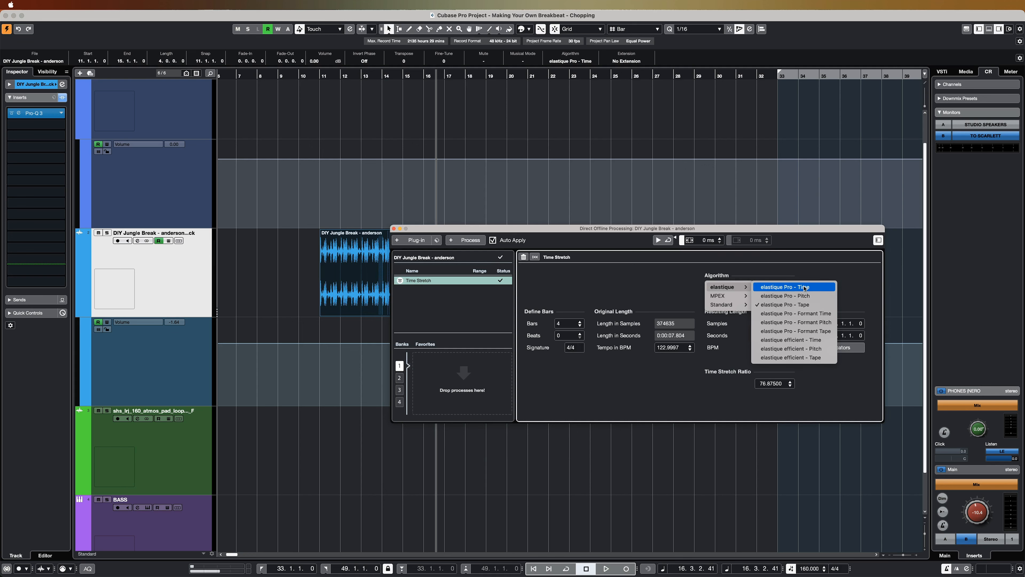
click(869, 280)
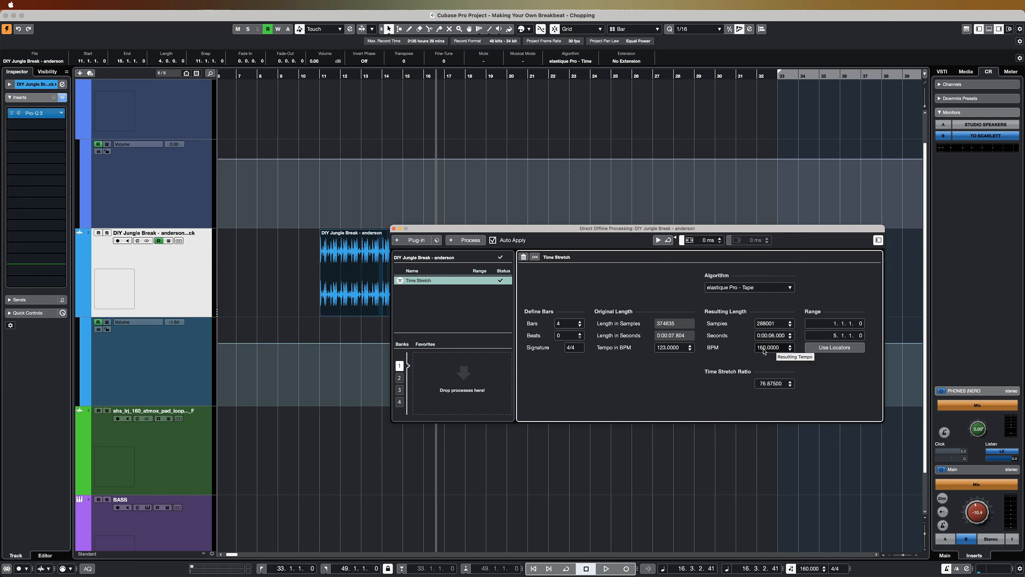
Move the Direct Offline Processing window aside, play the stretched break at bar 11, and close the window.
drag(487, 230, 638, 313)
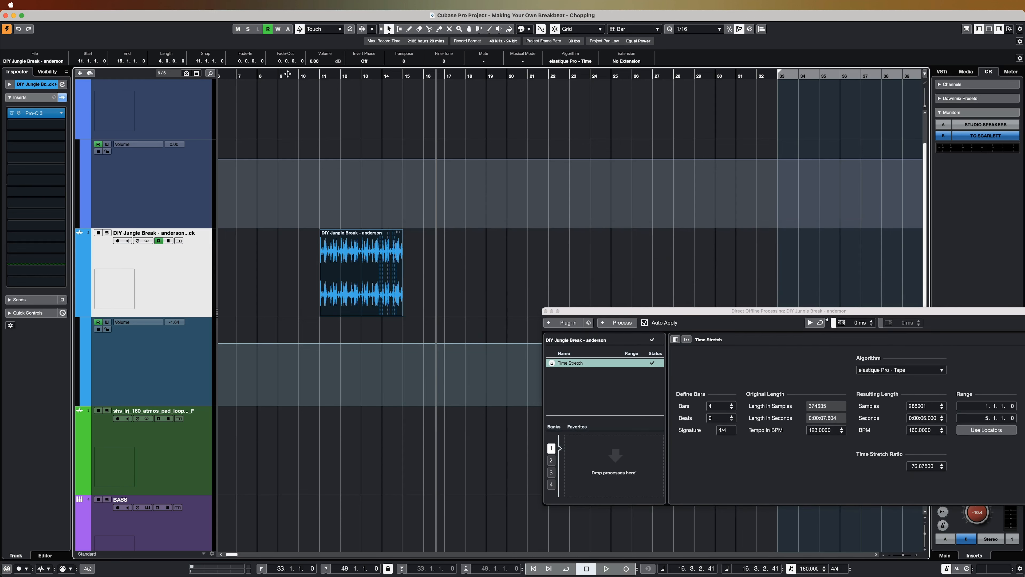
click(343, 117)
key(space)
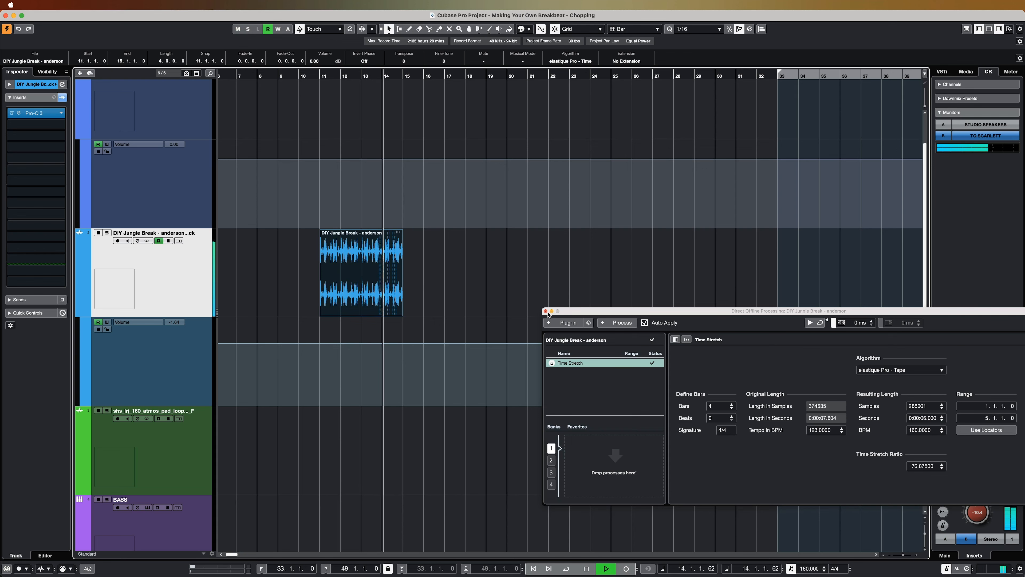
key(space)
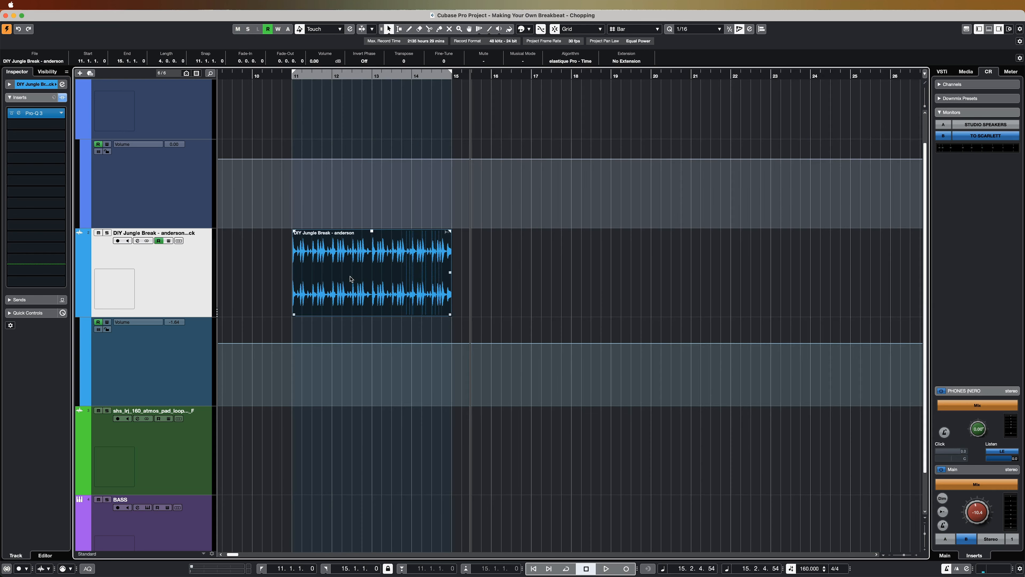
Play the stretched four-bar break again from its start at bar 11.
scroll(350, 276, up, 2)
scroll(352, 279, up, 3)
scroll(371, 219, left, 2)
key(KP_1)
key(space)
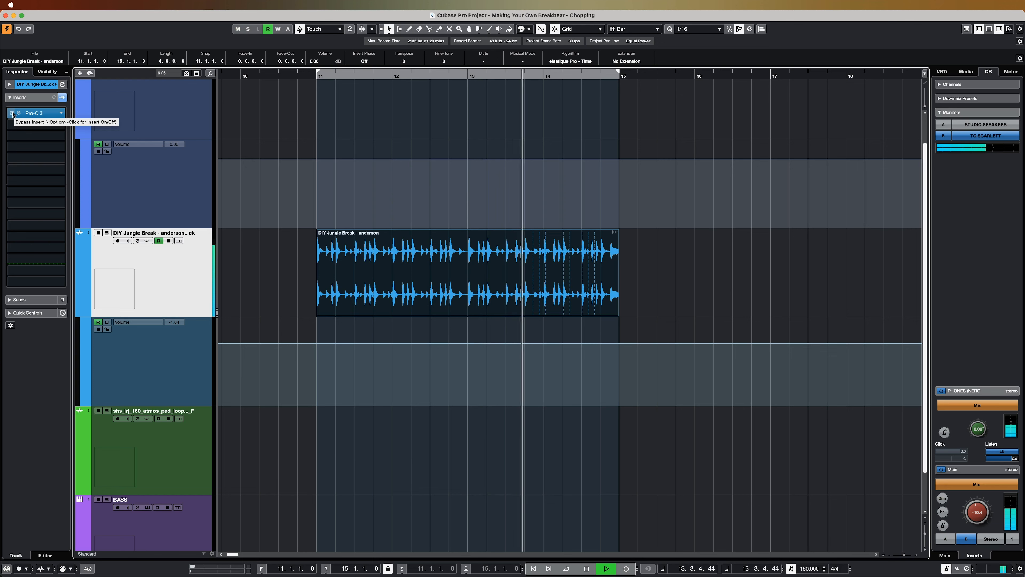
key(space)
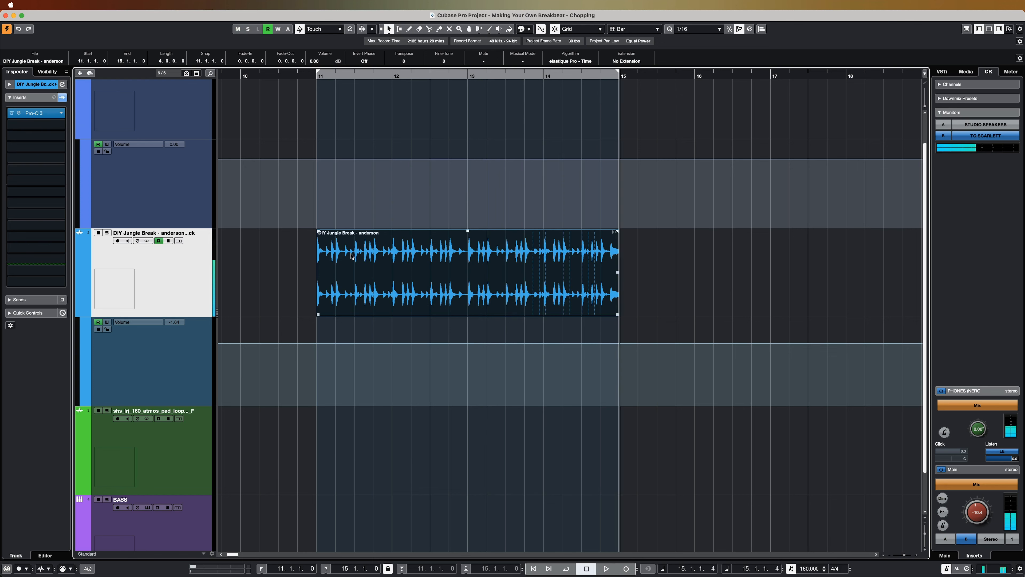
Check the Pro-Q 3 curve, switch the insert off, and loop the break between bars 11 and 15.
click(18, 113)
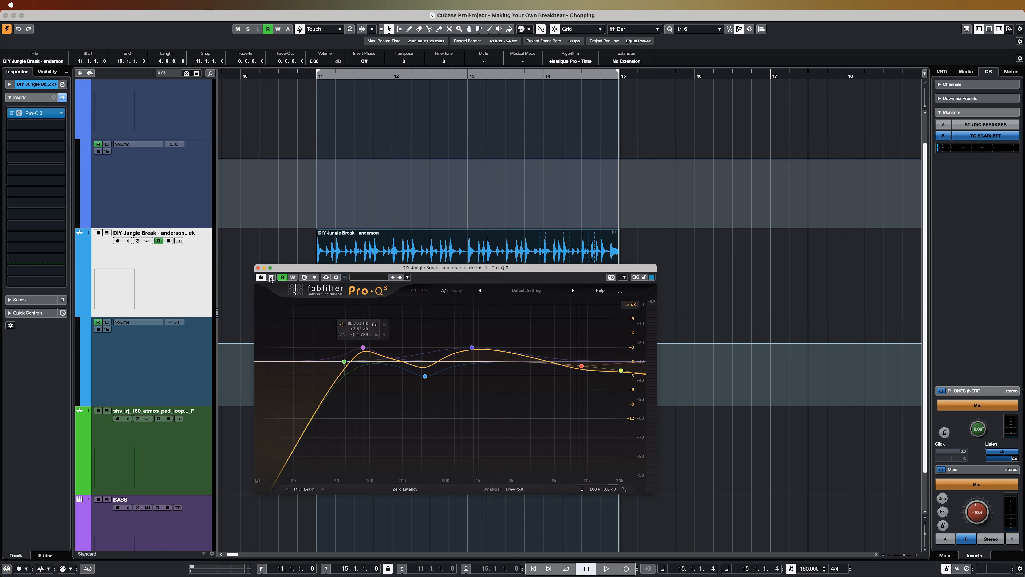
click(258, 268)
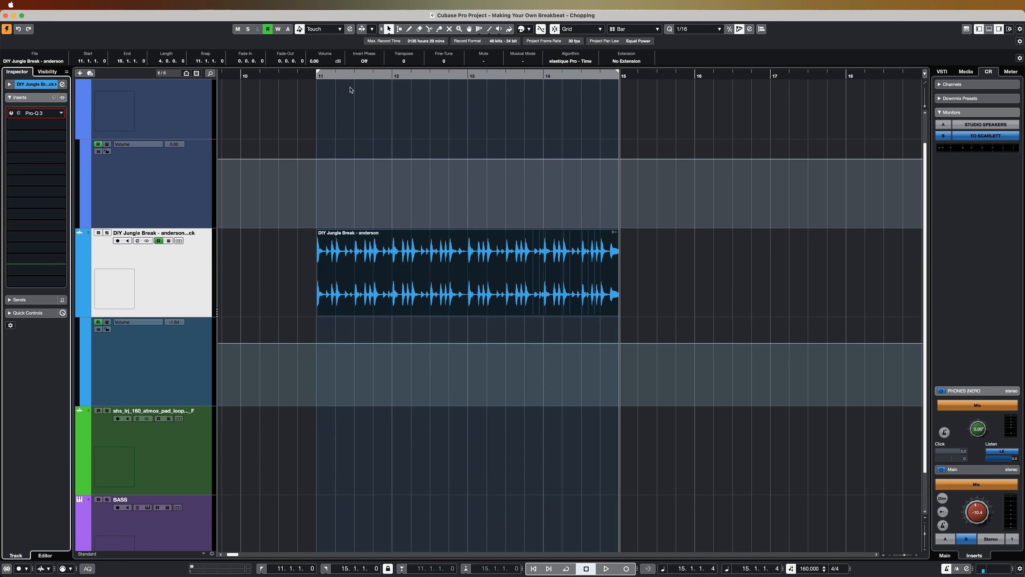
key(space)
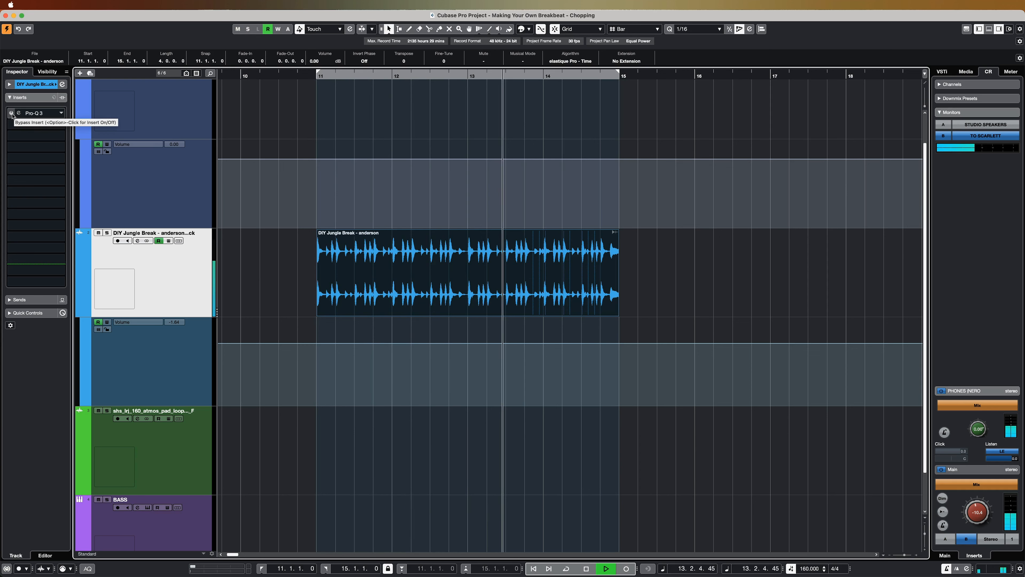
click(372, 75)
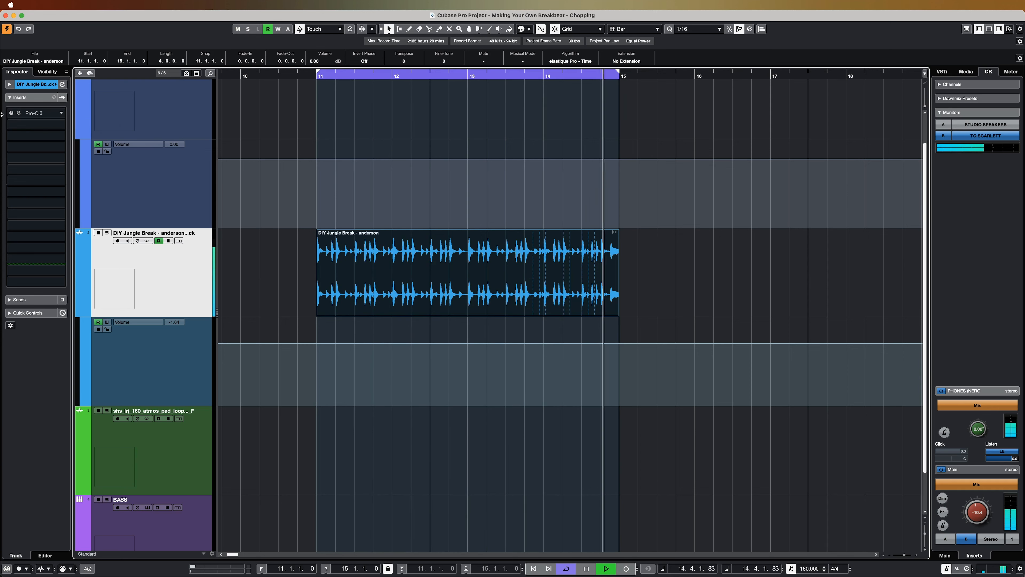
In Pro-Q 3, deepen the low-mid dip to about -6 dB and the high-frequency cut to about -3 dB, and re-enable the EQ.
click(11, 113)
click(19, 113)
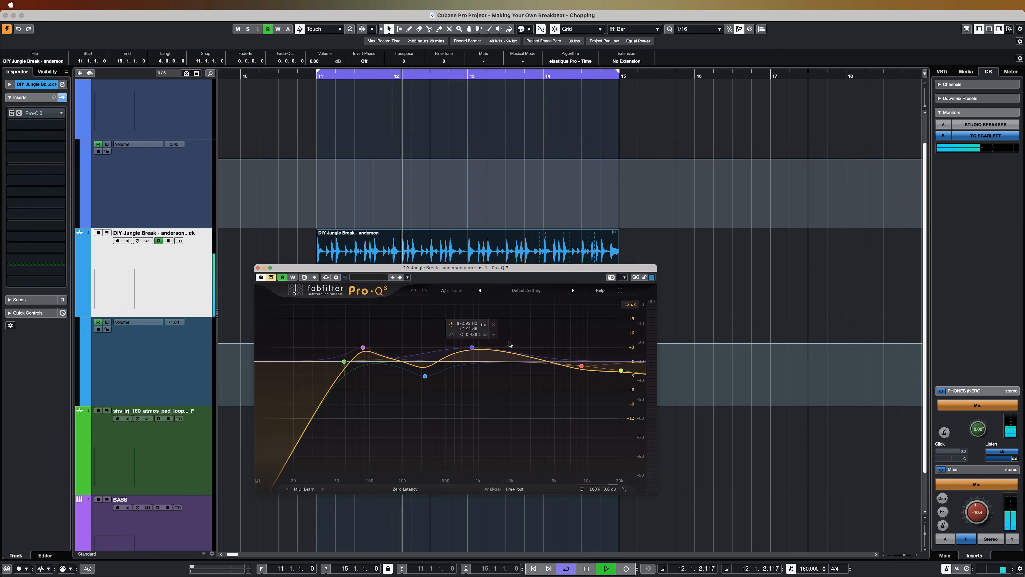
drag(472, 347, 426, 390)
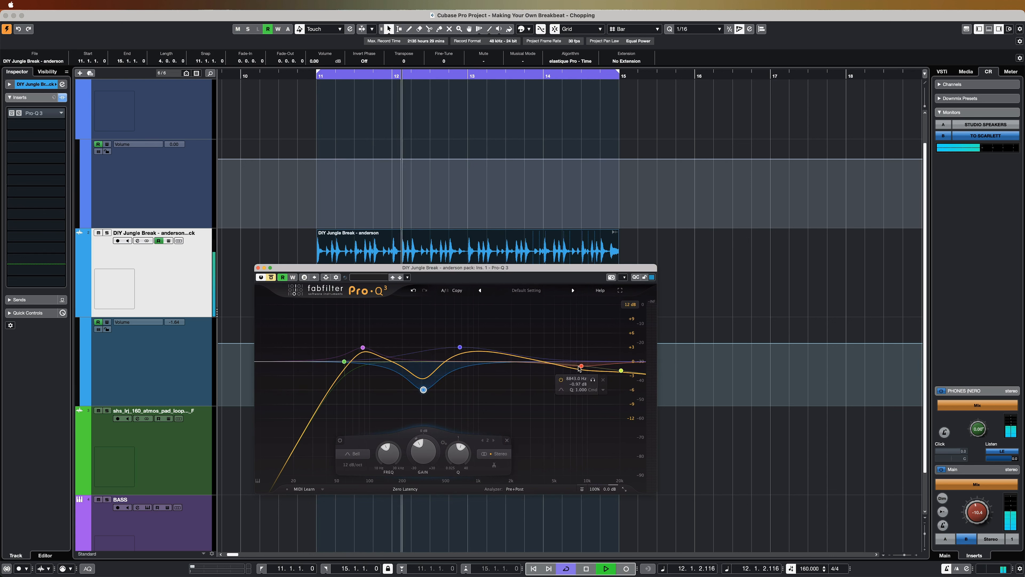
drag(581, 366, 589, 375)
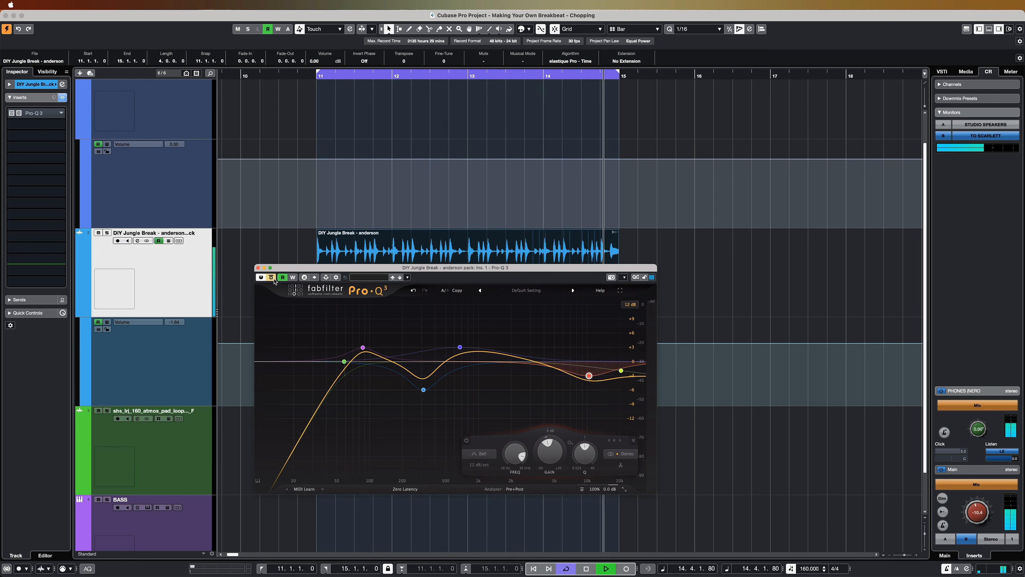
click(261, 277)
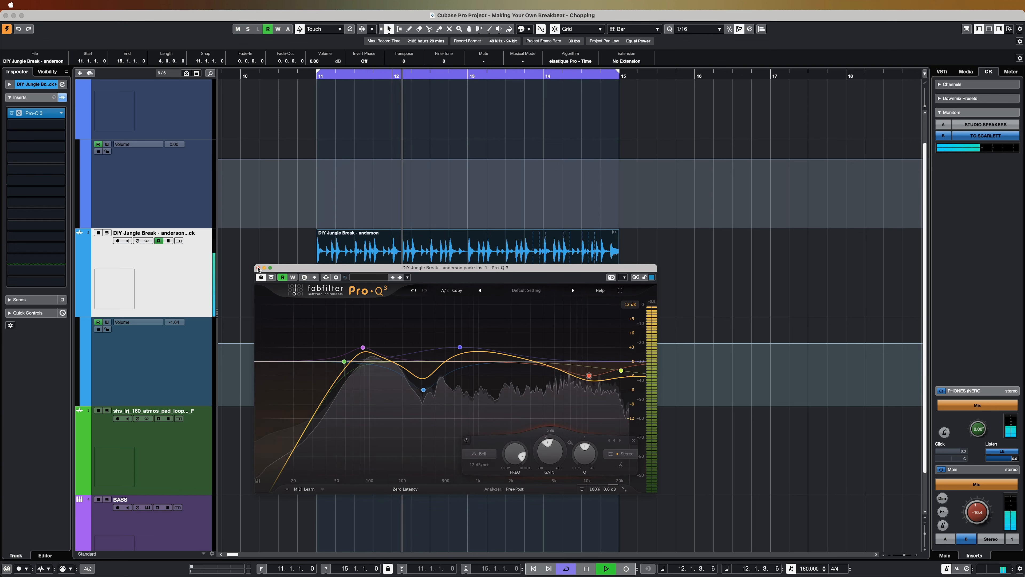
Ease the high-frequency cut to about -1.5 dB and the mid boost to about +2.5 dB, stop playback and close Pro-Q 3.
mouse_move(585, 377)
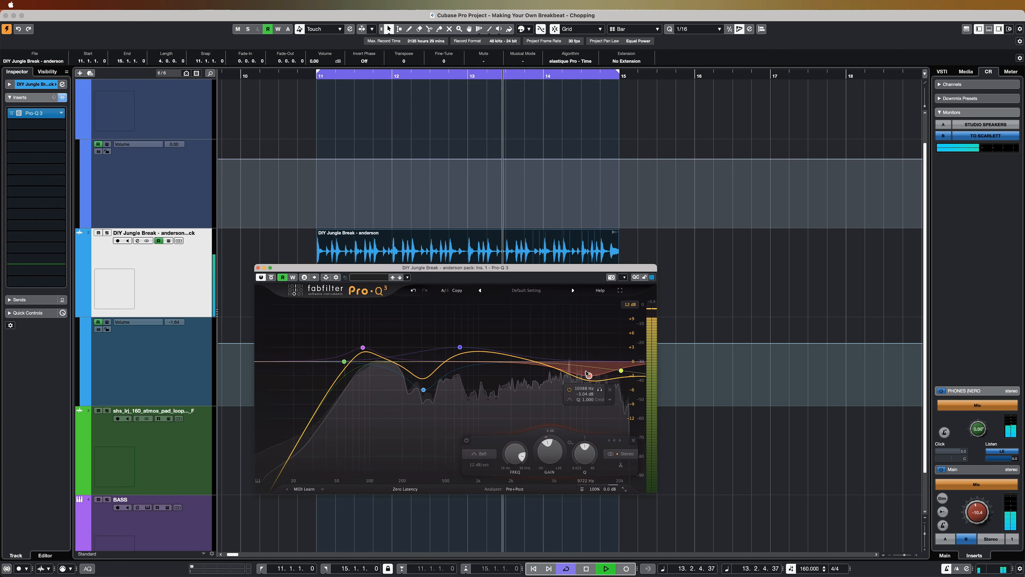
drag(586, 376, 594, 373)
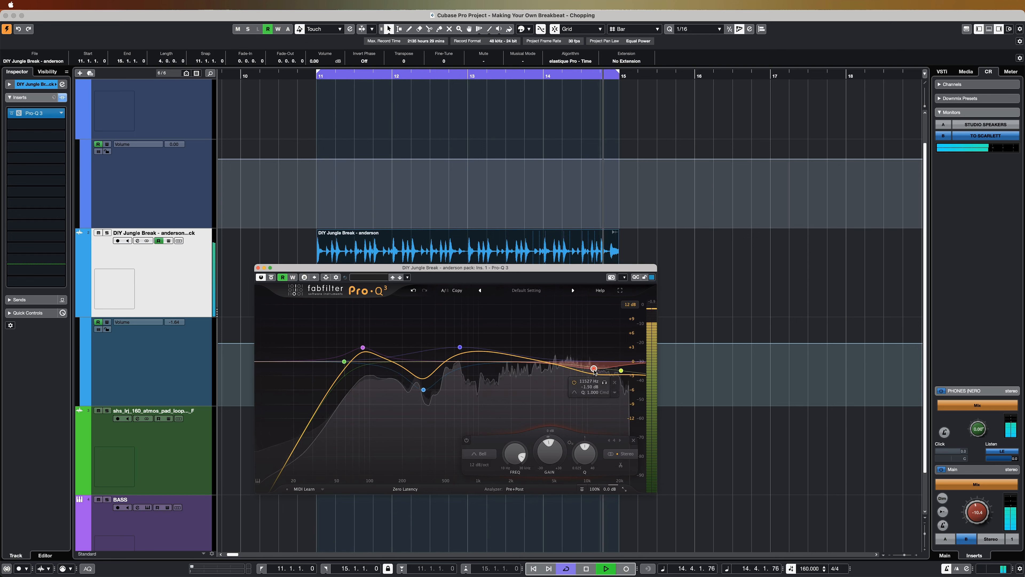
click(460, 348)
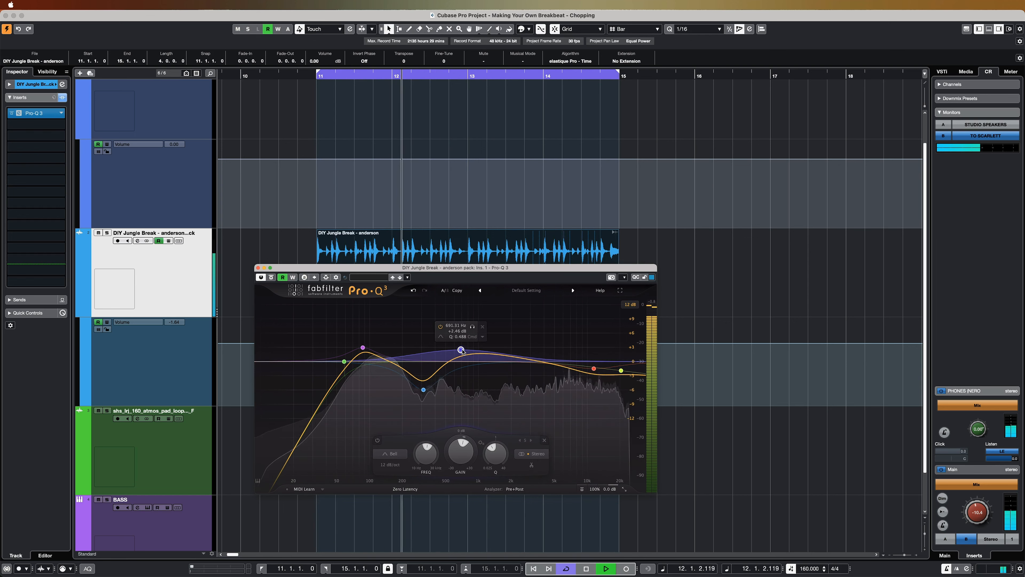
key(space)
click(258, 268)
Split the first two bars of the break into 1/16-note slices with the Split tool and return to Object Selection.
click(335, 248)
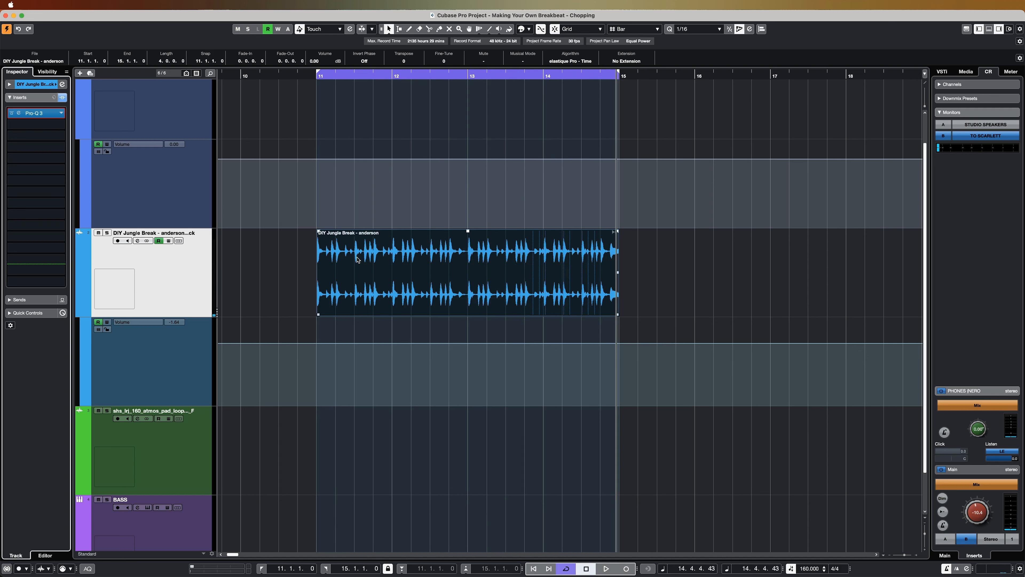
click(275, 266)
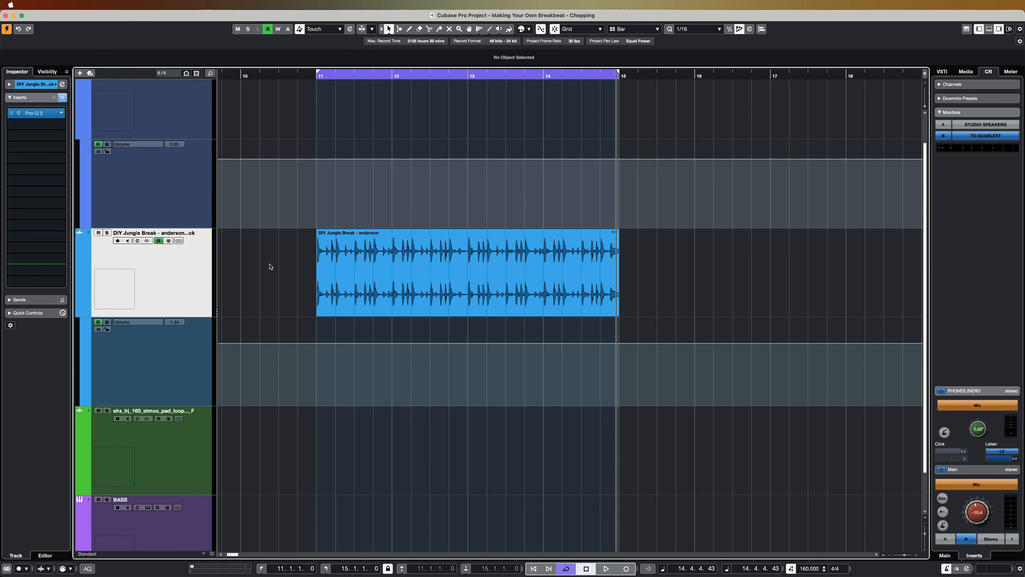
click(429, 29)
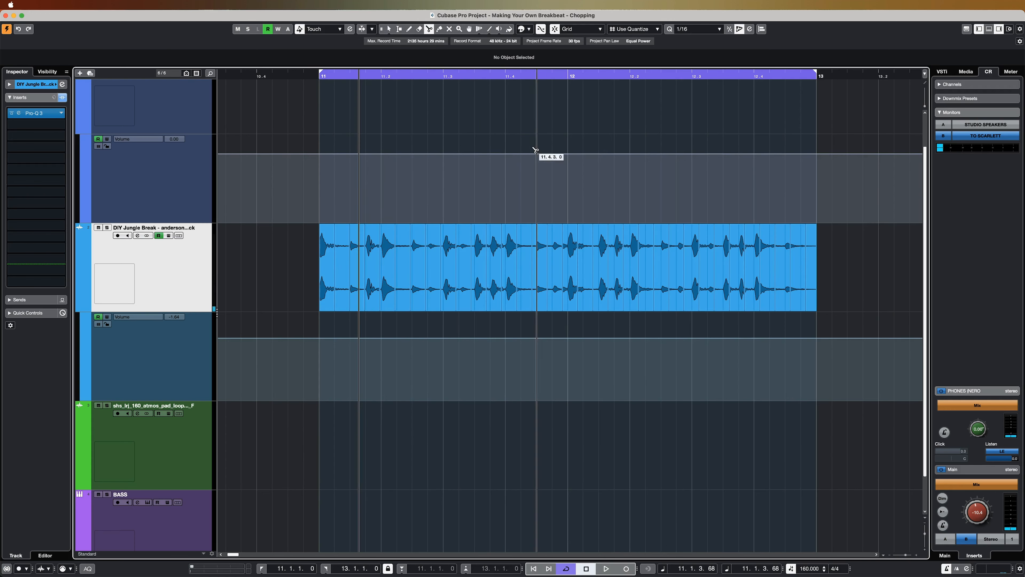
key(1)
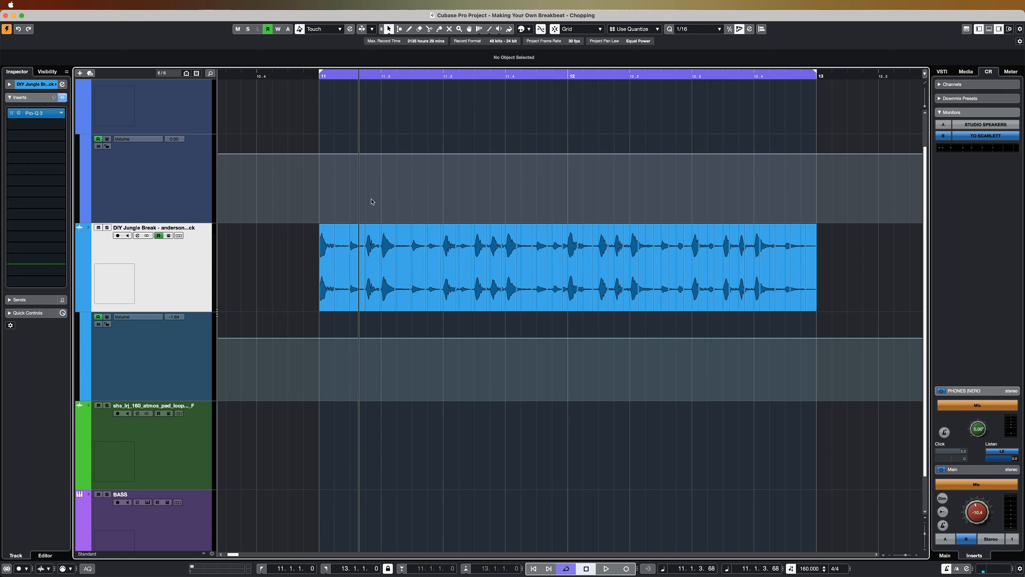
Delete the slices from 11.1.4 to beat 3 of bar 11 and extend the preceding slice into the gap up to 11.2.3.
drag(380, 202, 435, 243)
key(Delete)
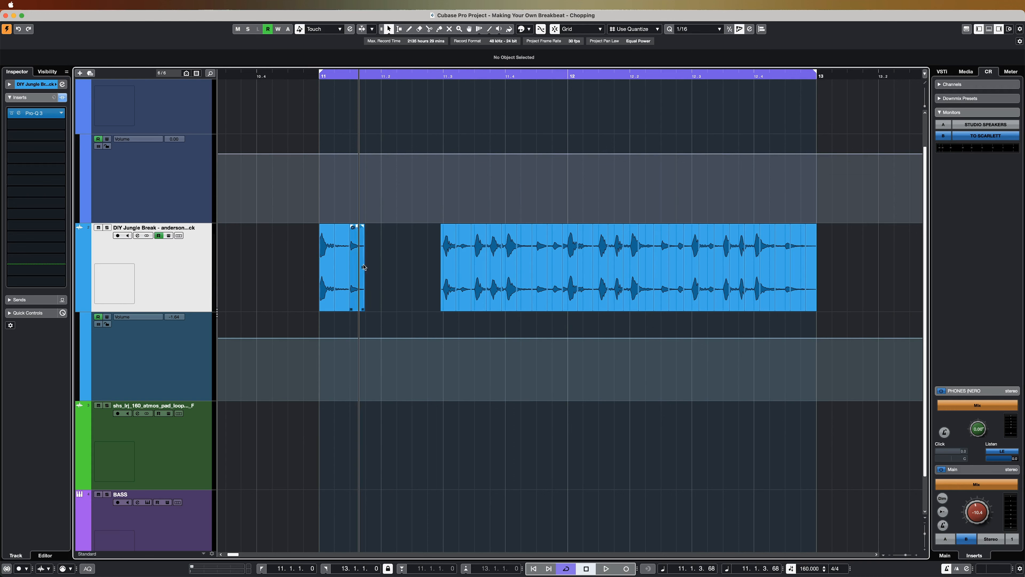
drag(363, 309, 413, 309)
Delete the slices in the second half of bar 11, fill it with duplicated first-half slices, extend the last one, and play the result.
drag(435, 250, 529, 279)
key(Delete)
drag(429, 250, 335, 294)
key(super+d)
drag(505, 310, 537, 310)
click(855, 257)
key(space)
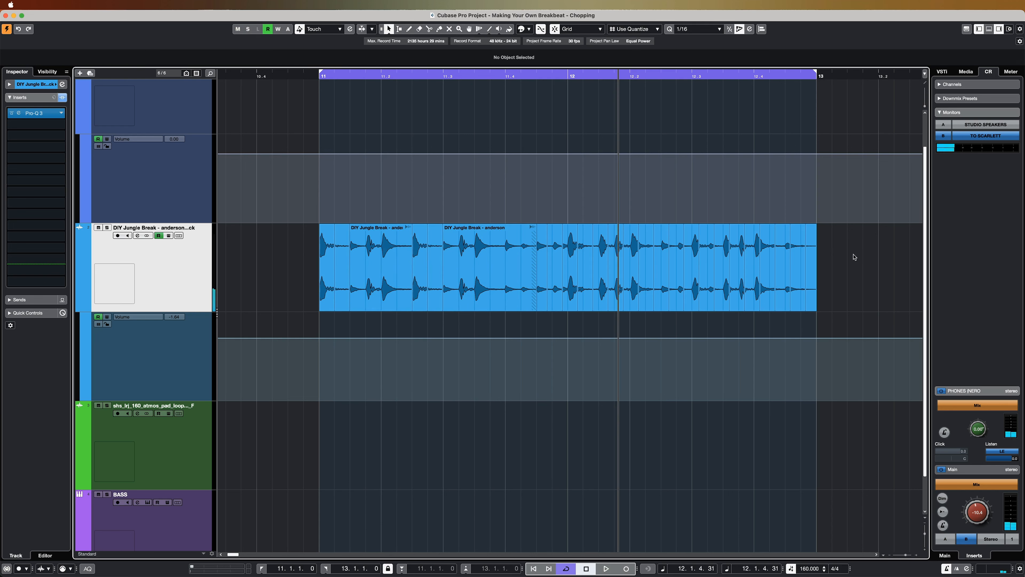
Delete the bar 12 slices, refill the bar with copied slices extended to bar 13, and play the two-bar chop from bar 11.
drag(854, 257, 571, 283)
key(Delete)
drag(561, 309, 568, 311)
drag(305, 251, 589, 300)
drag(581, 300, 736, 301)
drag(731, 298, 762, 298)
drag(843, 266, 732, 286)
key(Delete)
drag(660, 309, 817, 309)
key(KP_1)
key(space)
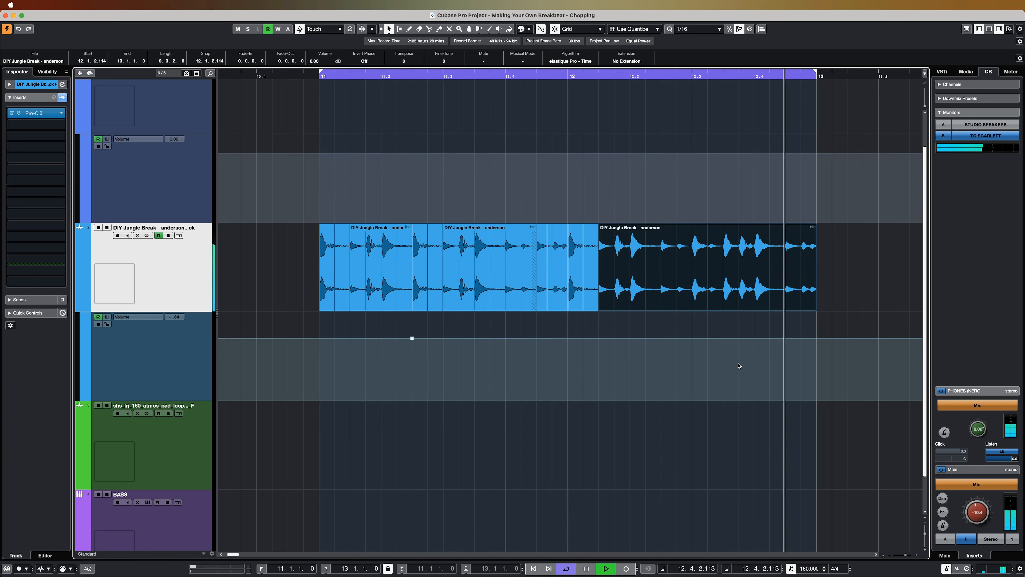
Set the loop range around the finished chopped break at bars 18 to 22 and play it through.
scroll(526, 329, right, 15)
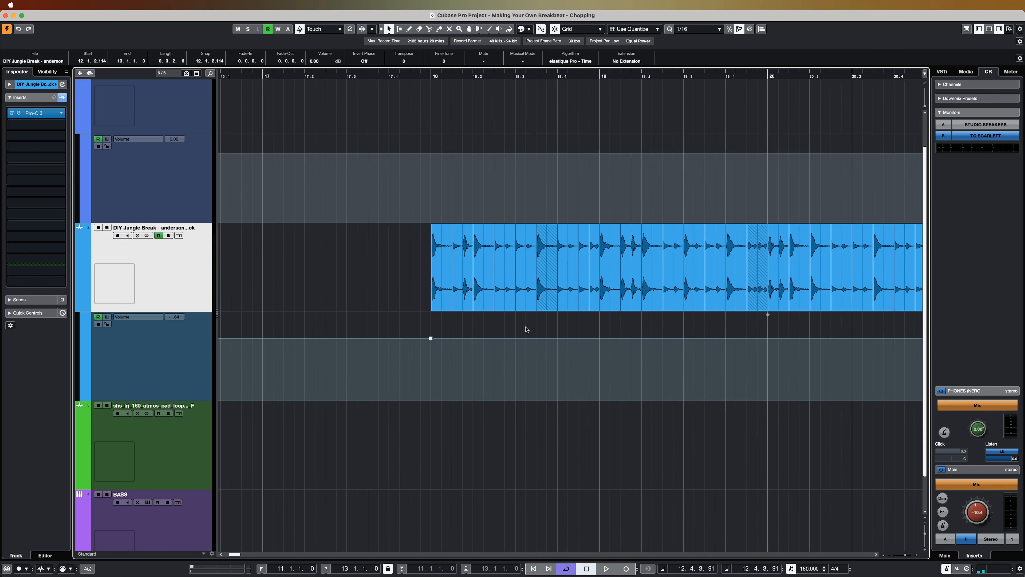
drag(296, 229, 868, 297)
key(p)
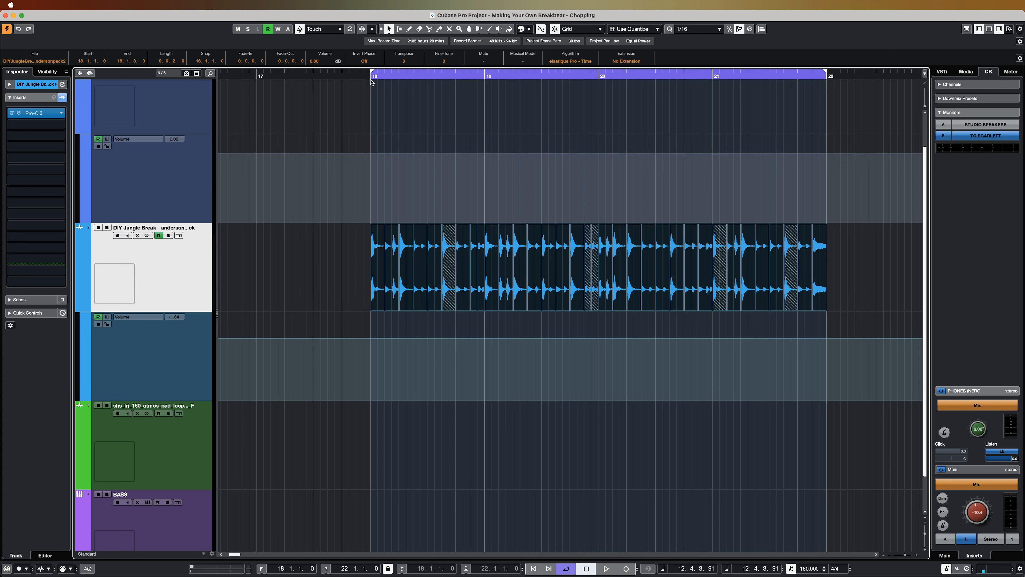
key(space)
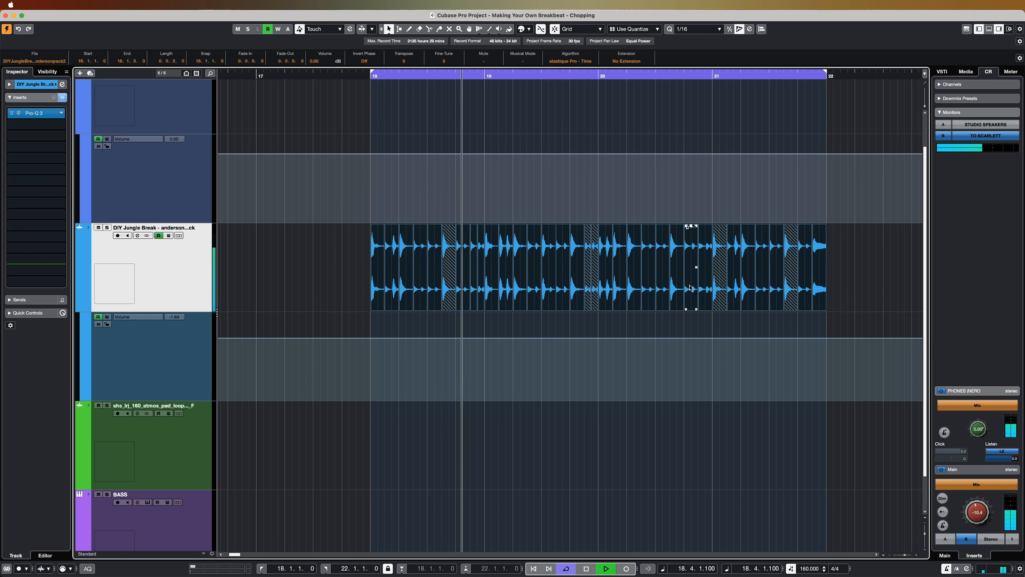
click(864, 300)
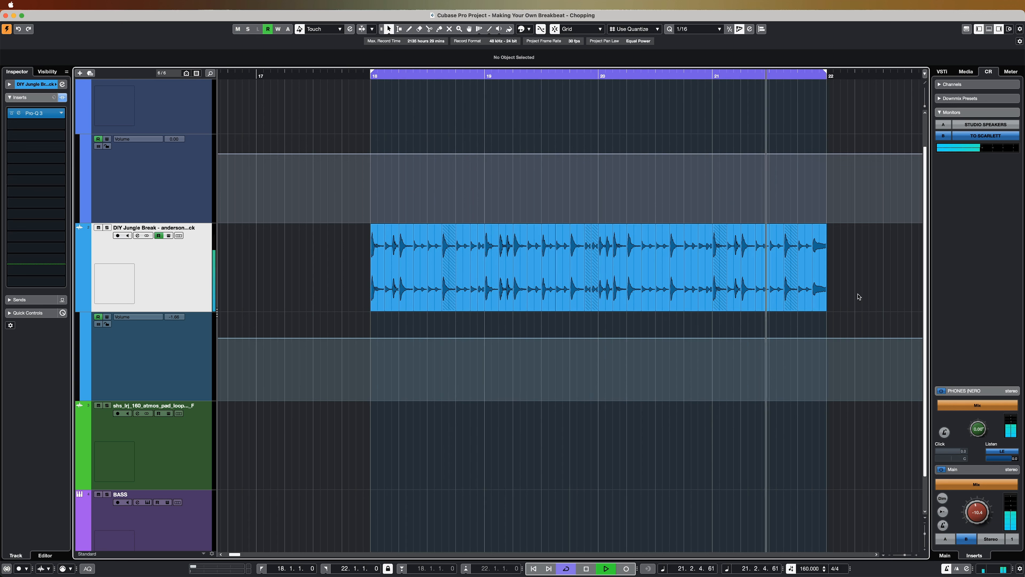
key(space)
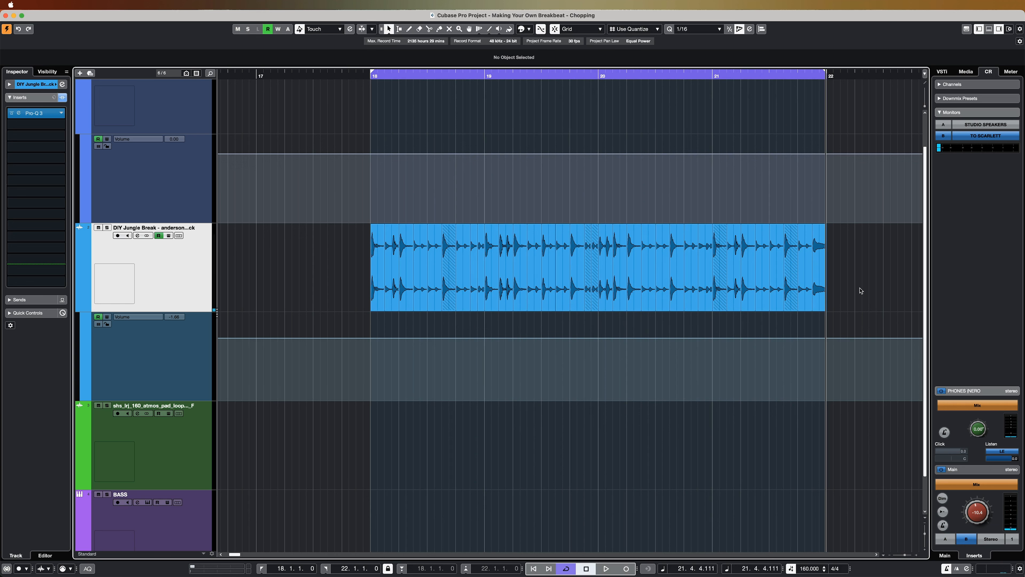
click(367, 82)
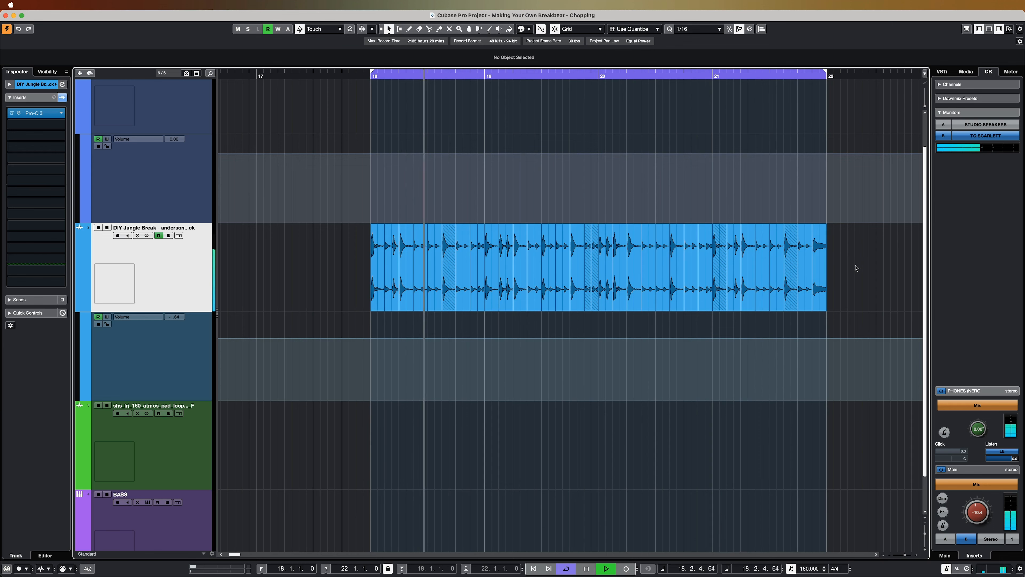
key(space)
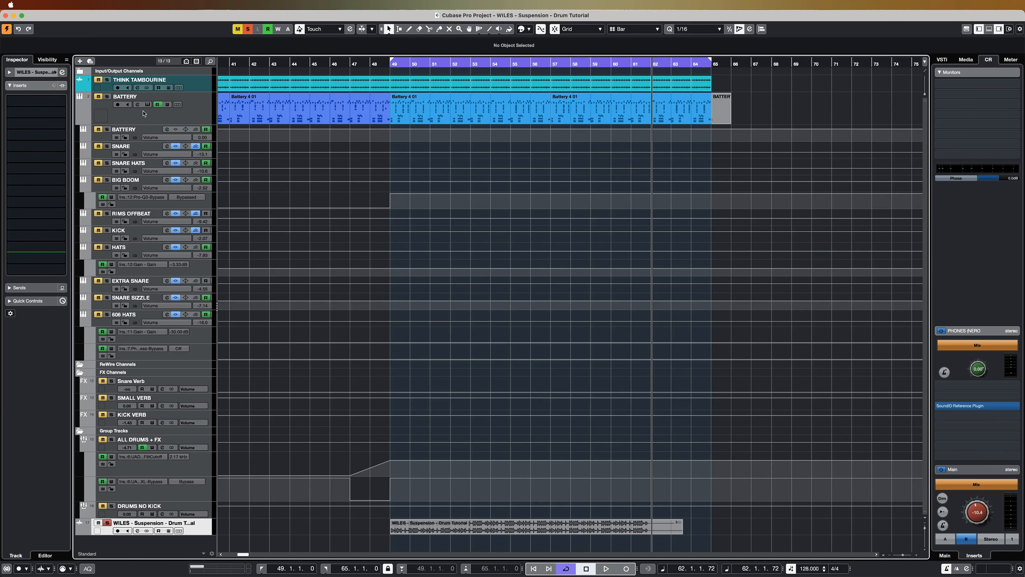
In the Suspension - Drum Tutorial project, unsolo and mute the rendered audio track and play the drums from bar 49.
key(s)
click(394, 63)
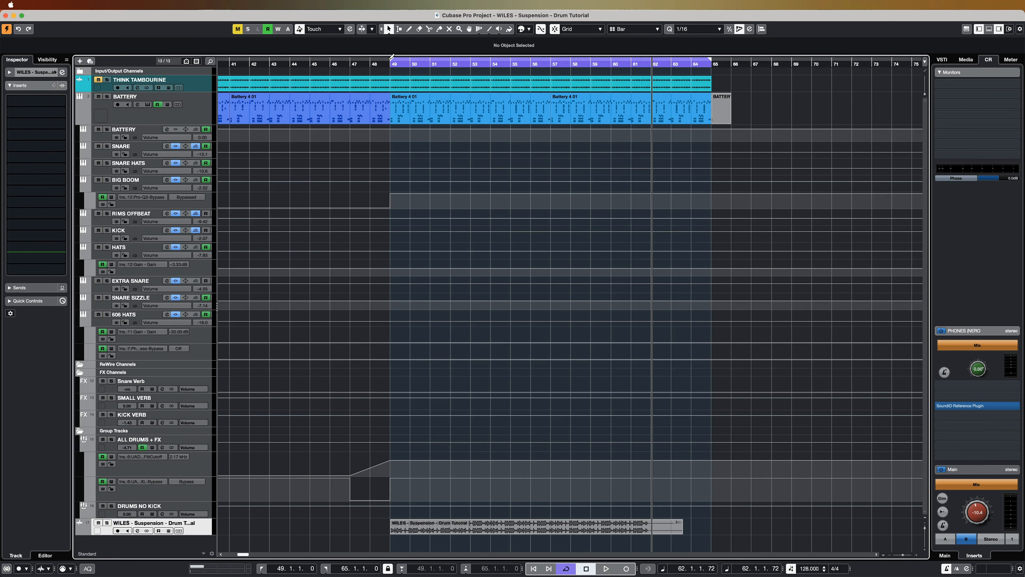
scroll(431, 190, up, 1)
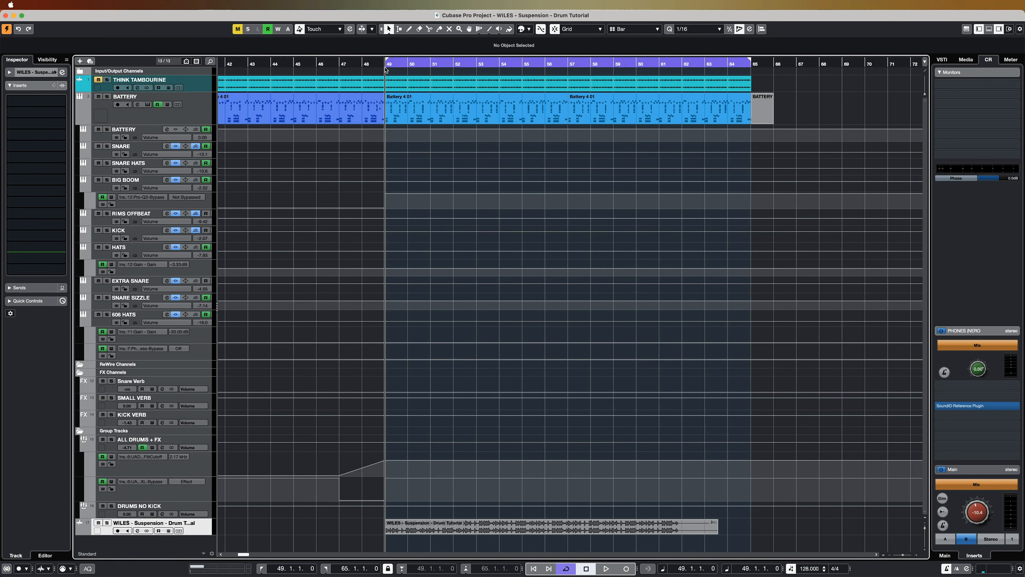
key(m)
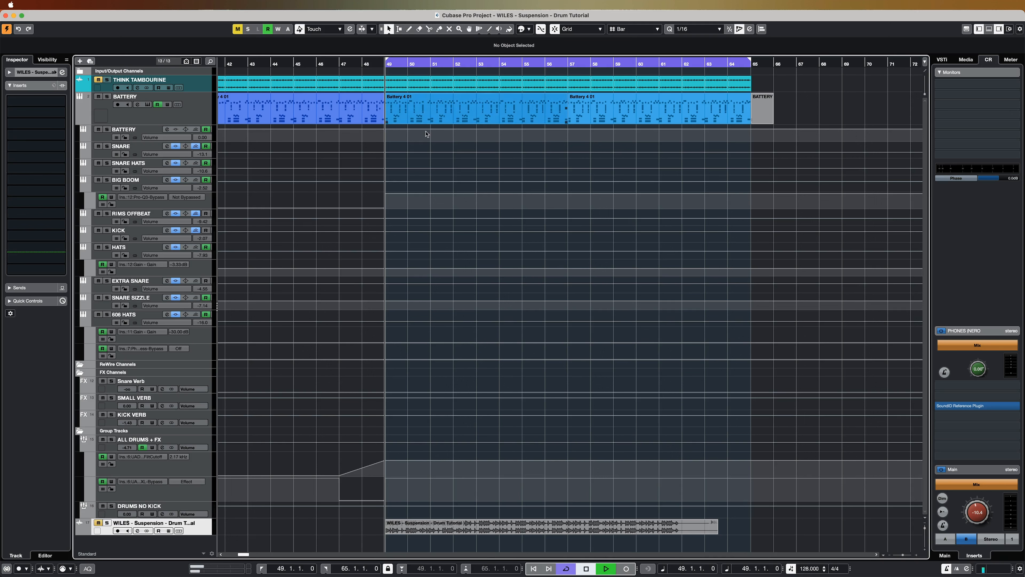
key(space)
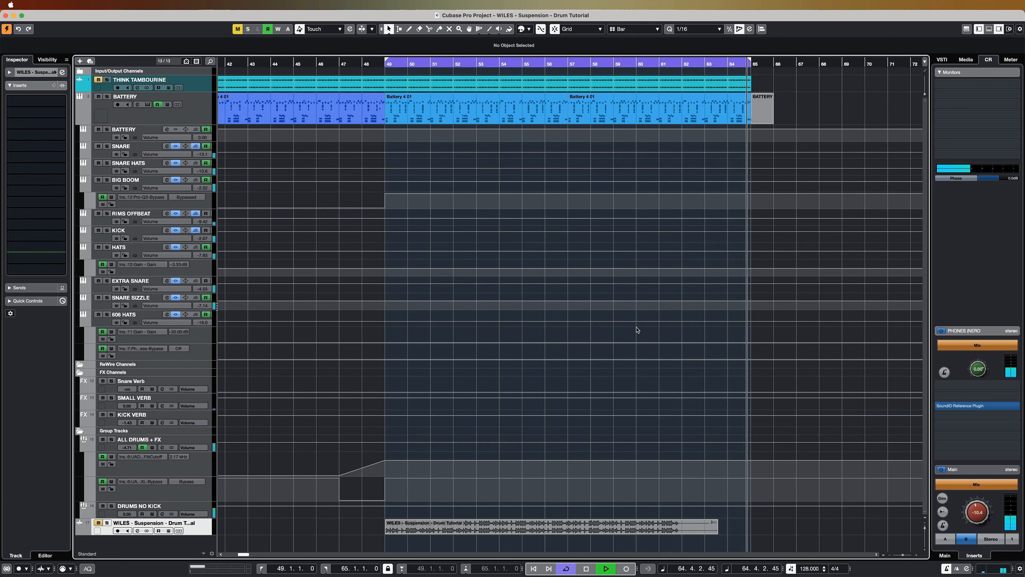
key(space)
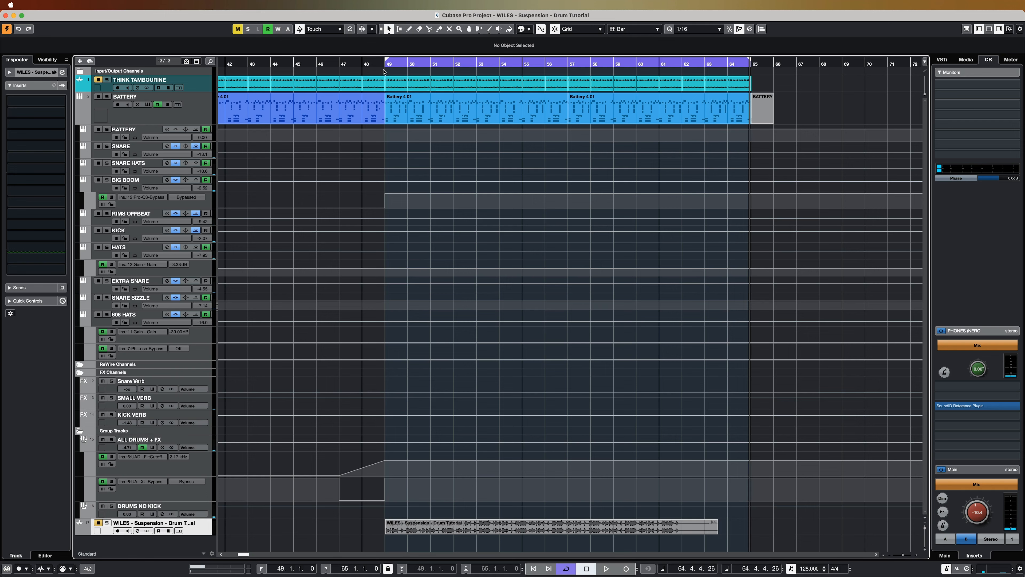
In the breakbeat chopping project, import the Suspension - Drum Loop file at bar 11 of the Suspension drum track, copying it to the project folder.
click(384, 72)
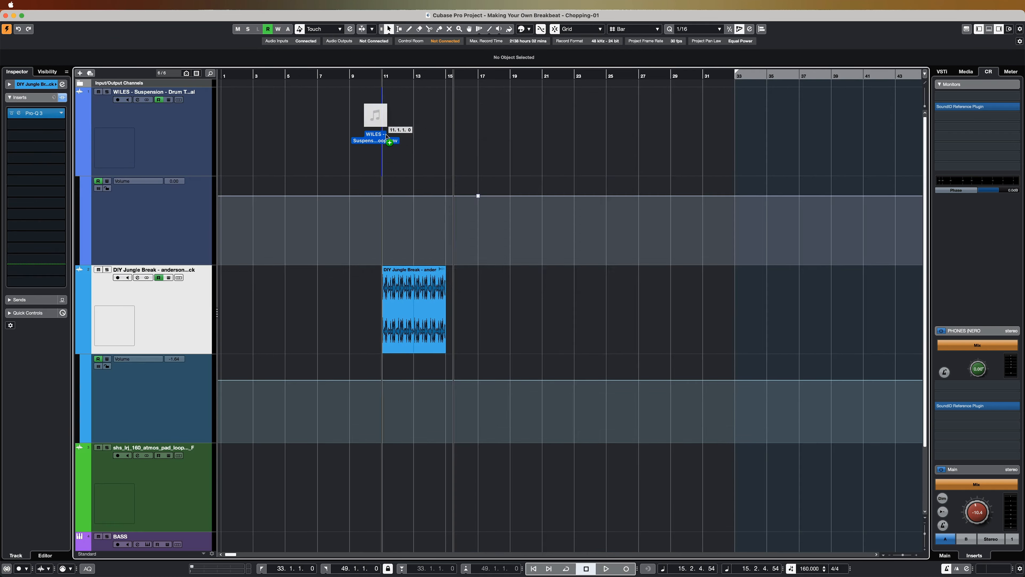
drag(379, 115, 383, 121)
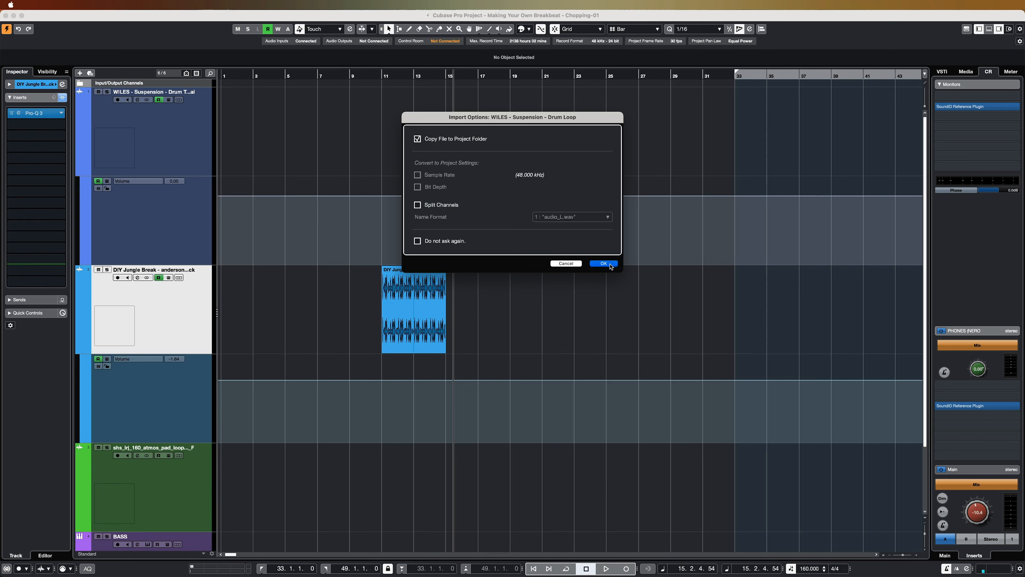
click(610, 264)
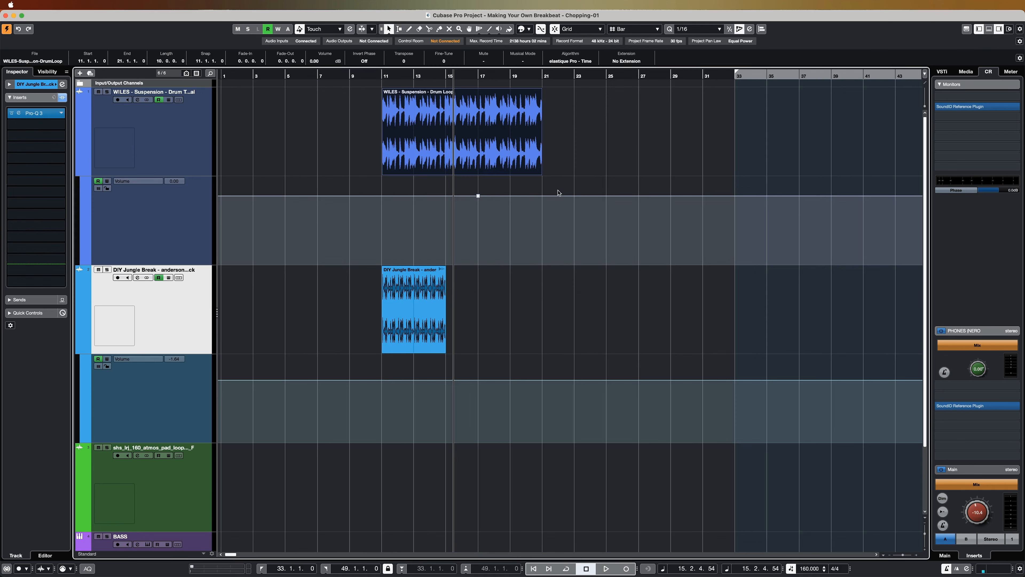
Solo the Suspension drum track and play the imported loop.
click(464, 169)
key(s)
key(space)
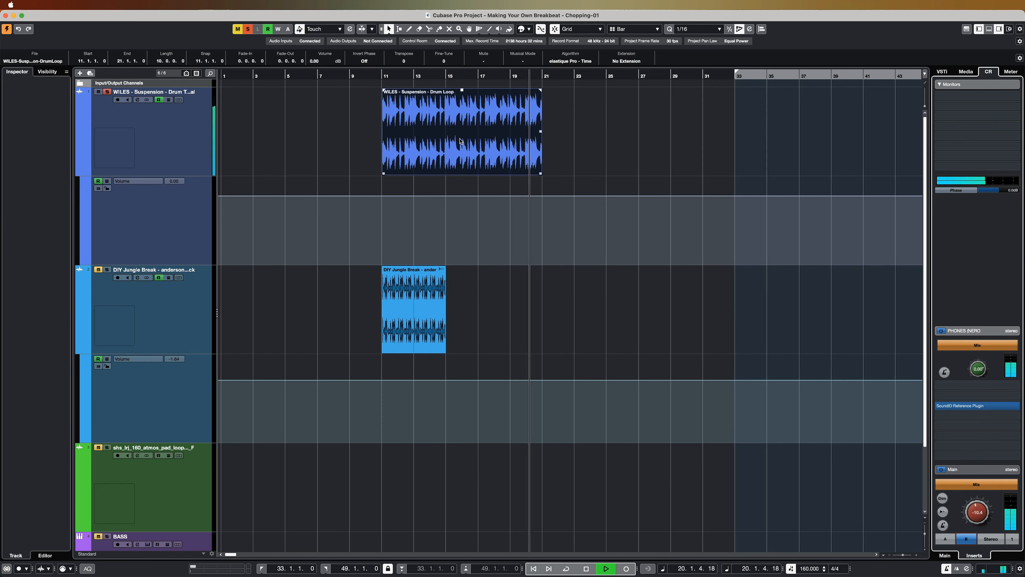
key(space)
Time-stretch the imported Suspension drum loop to 160 BPM.
right_click(471, 129)
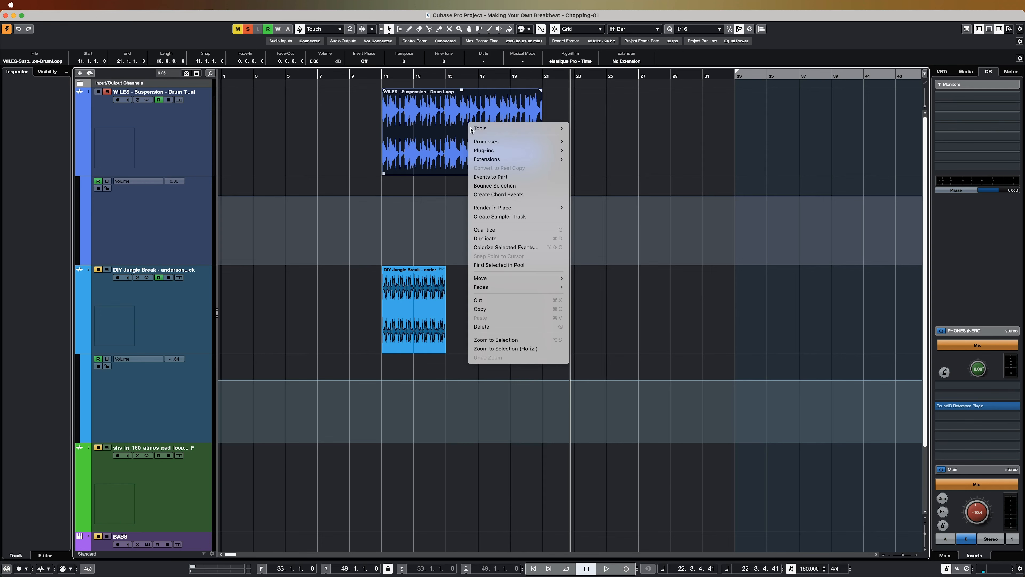
mouse_move(525, 141)
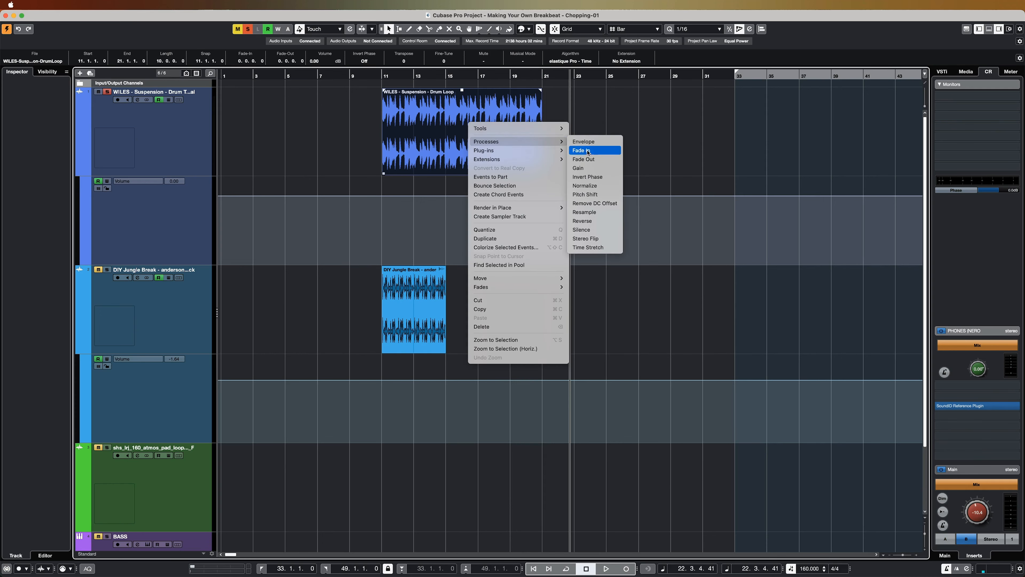
click(588, 248)
click(711, 444)
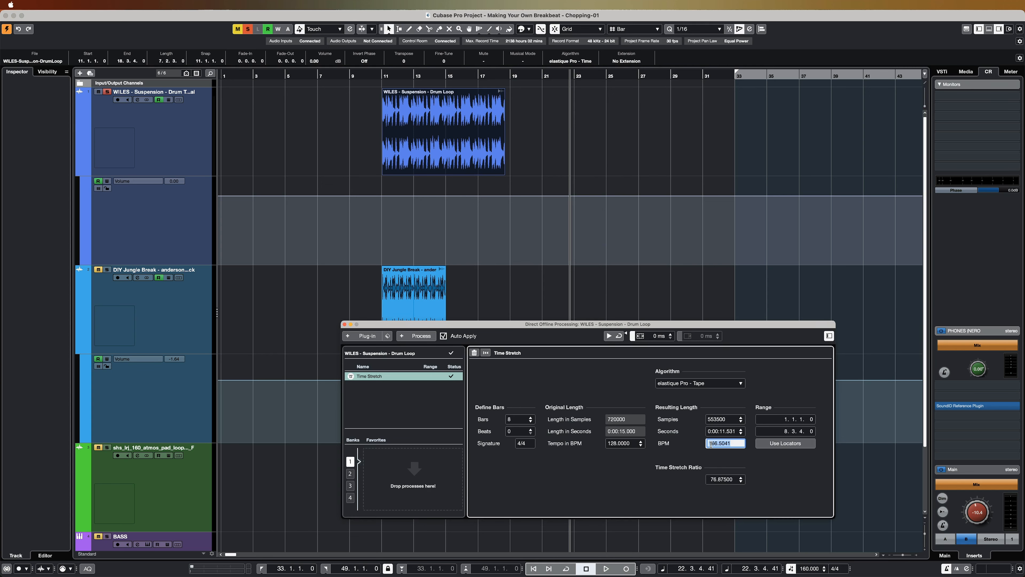
text(160)
key(Return)
Play the stretched loop from bar 11, activate the track's Pro-Q 3 insert and view its EQ curve.
click(388, 68)
click(374, 77)
key(space)
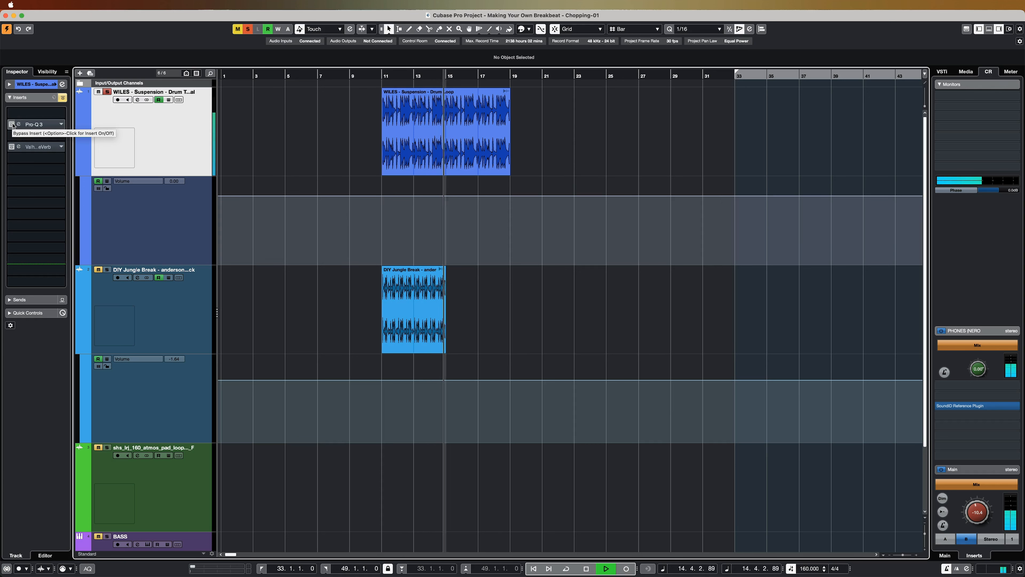
click(12, 125)
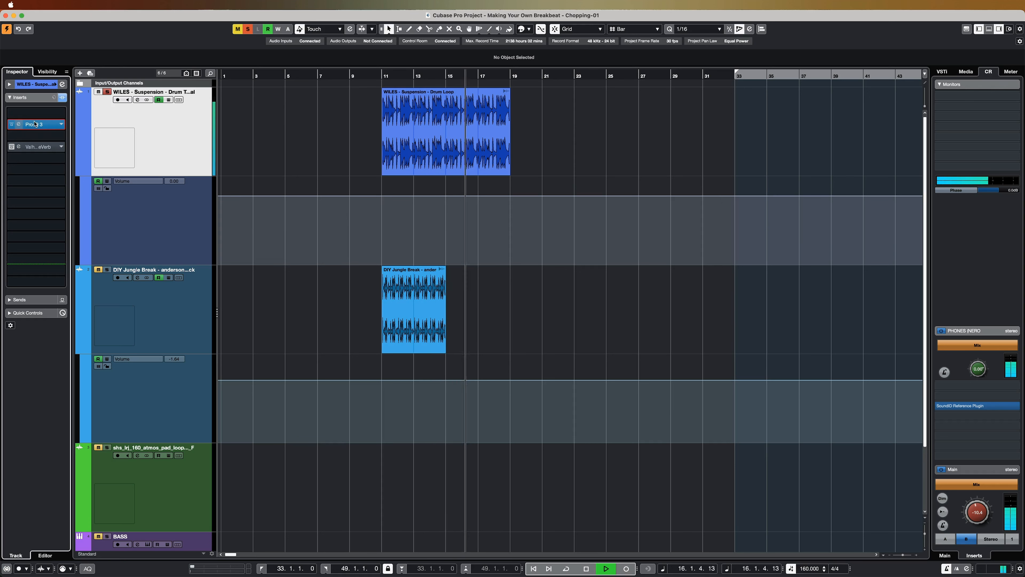
click(36, 124)
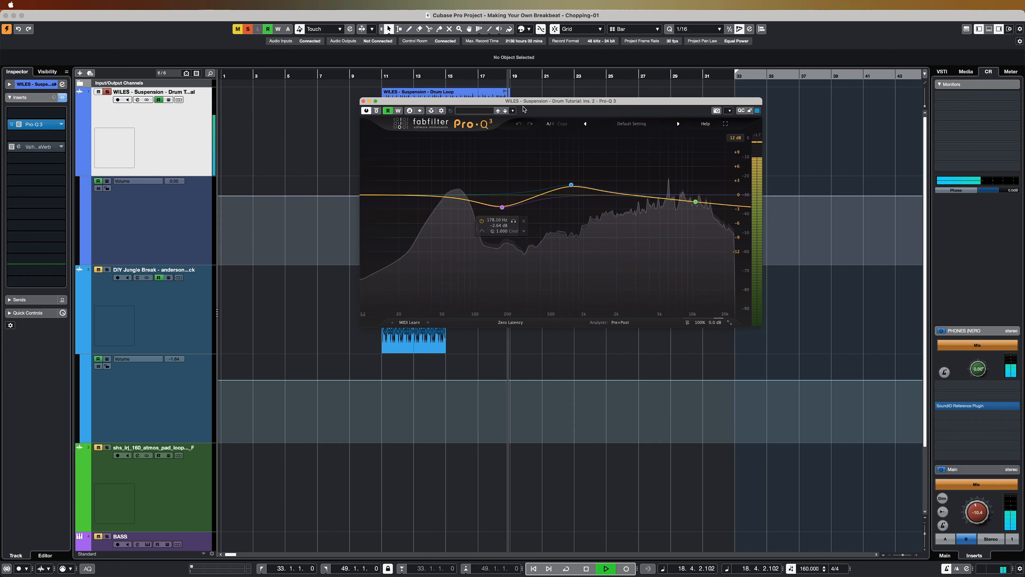
drag(523, 109, 645, 372)
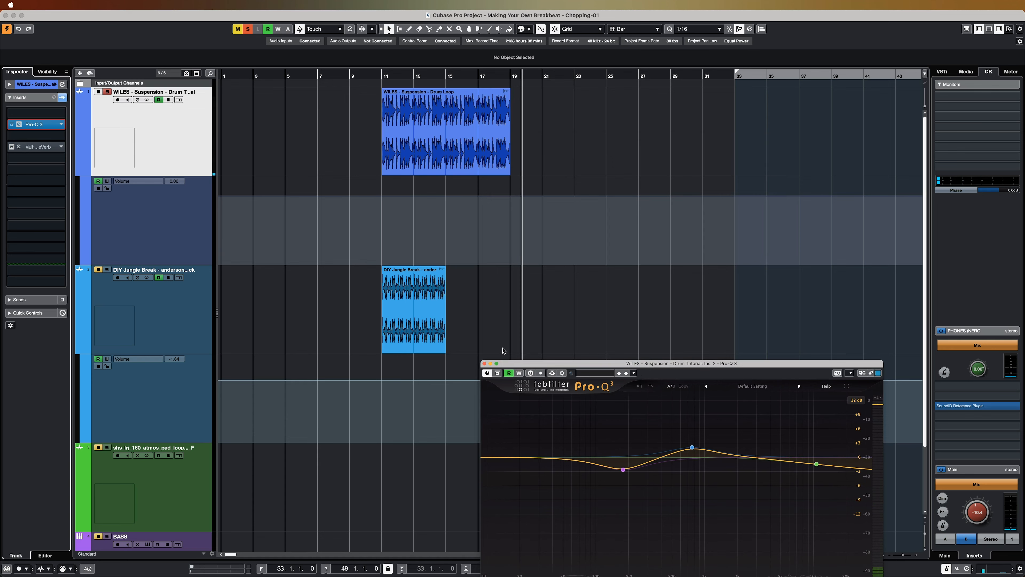
click(485, 363)
Fit the arrangement from bar 81 to 113 in view, clear the solo and examine its two drum break tracks.
key(g)
key(g)
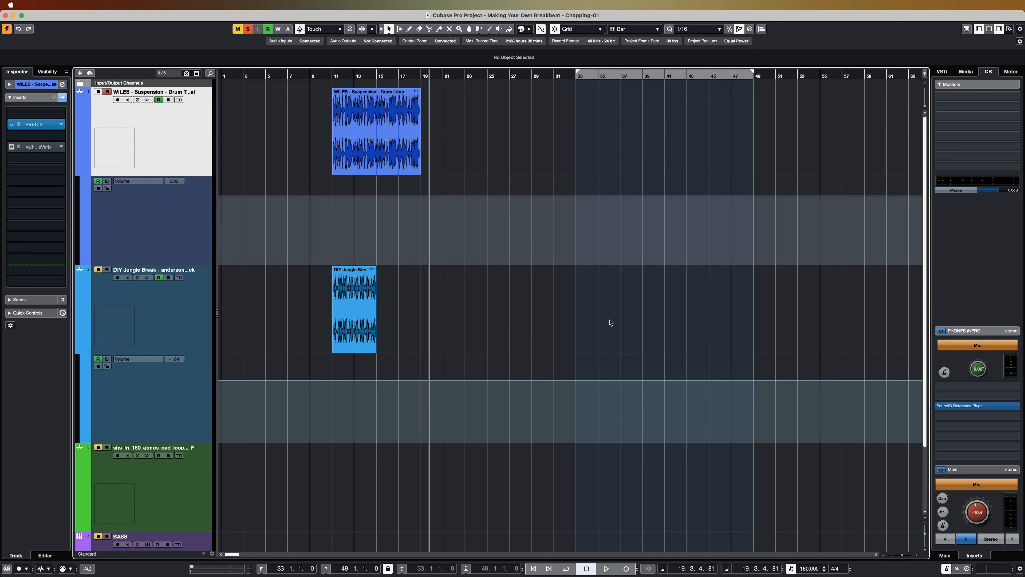
scroll(548, 272, right, 5)
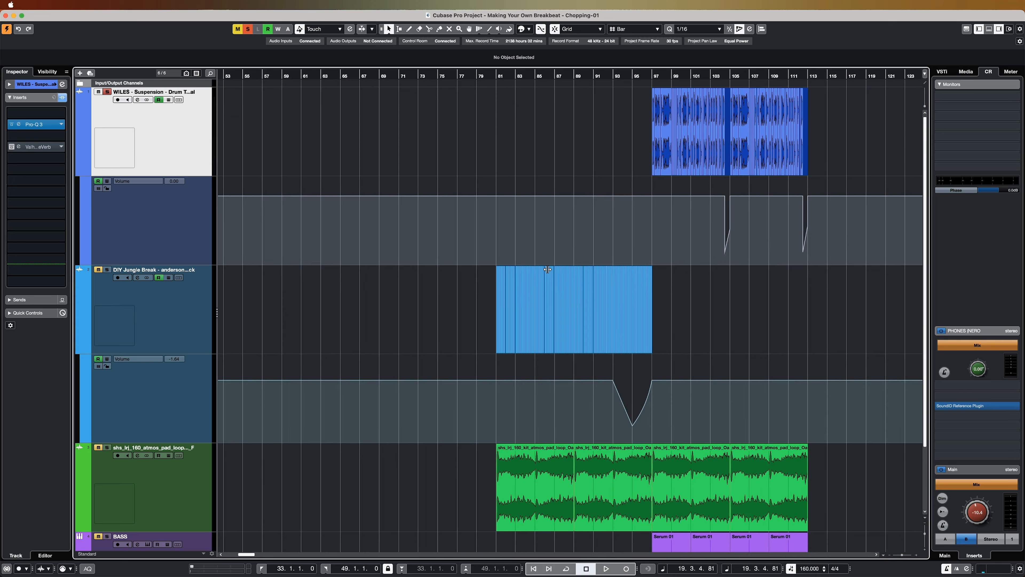
scroll(722, 292, right, 2)
drag(924, 534, 924, 532)
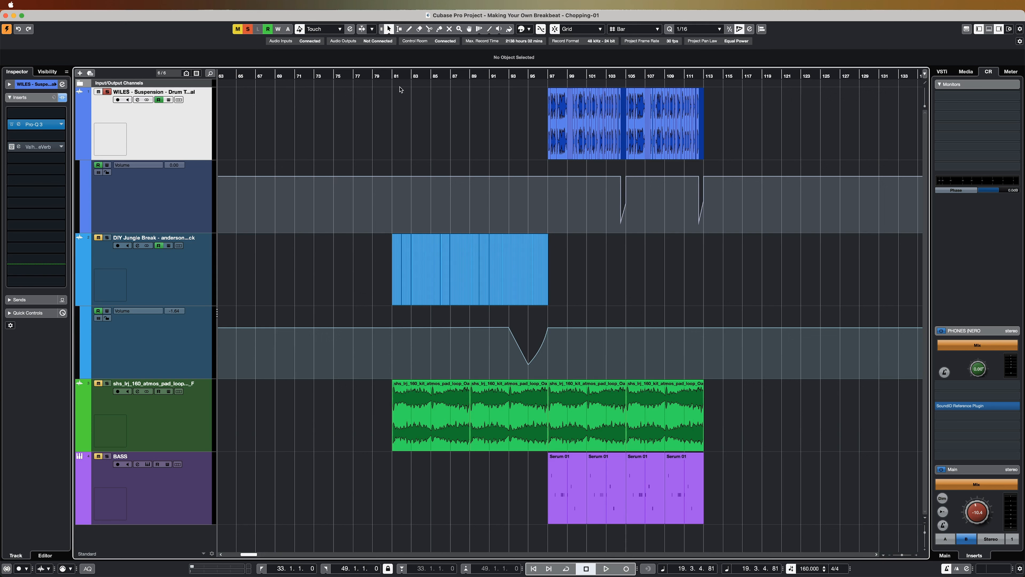
click(184, 283)
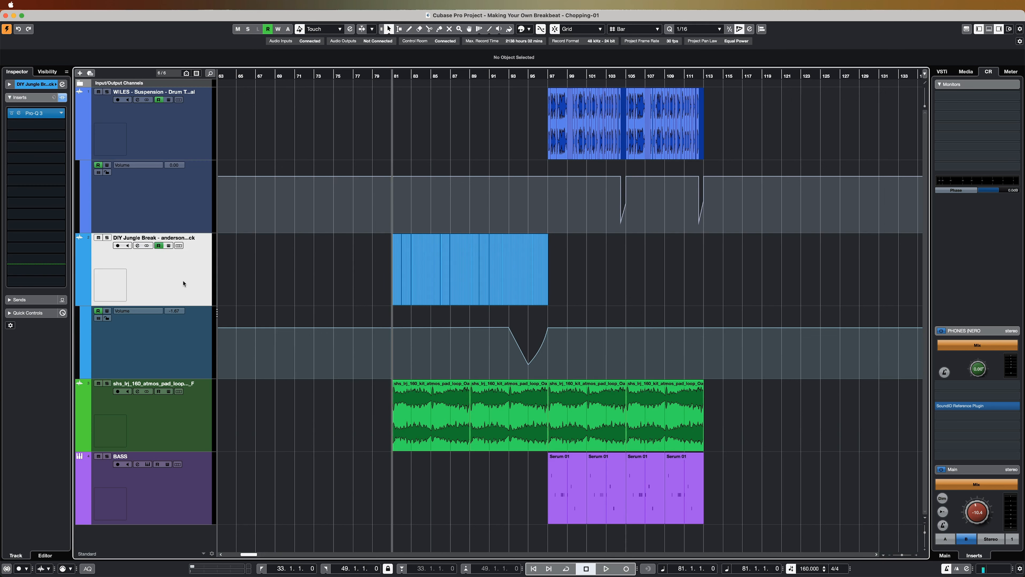
click(192, 134)
key(n)
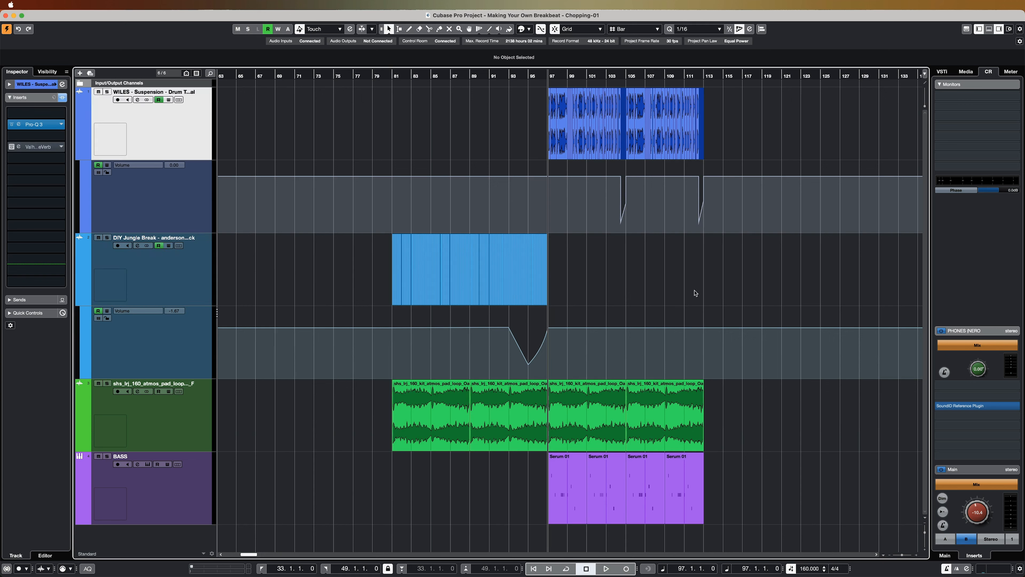
Play the full arrangement from bar 81 with the breaks, atmos pad and bass.
drag(507, 115, 843, 132)
click(795, 287)
key(super+z)
click(671, 270)
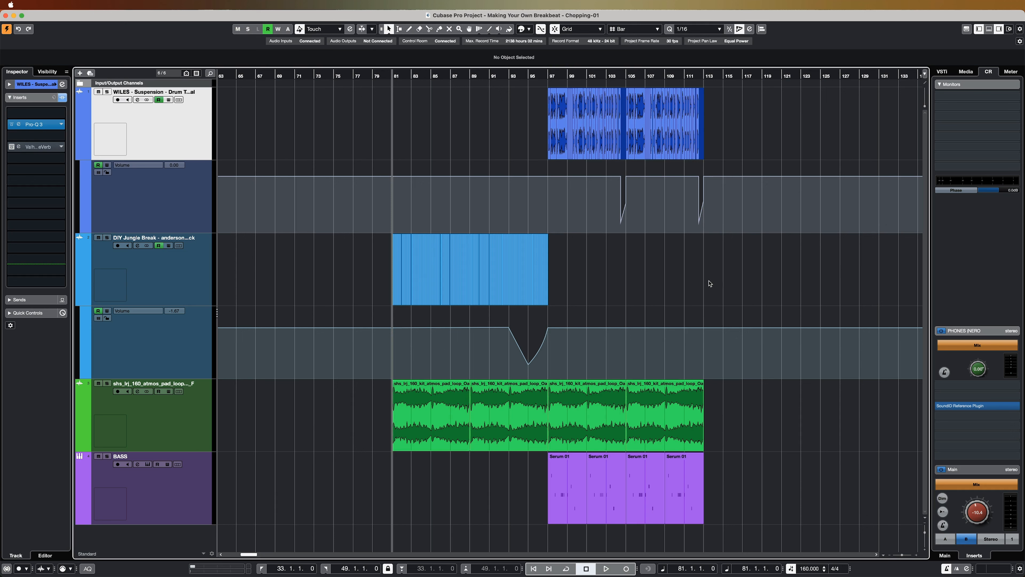
key(space)
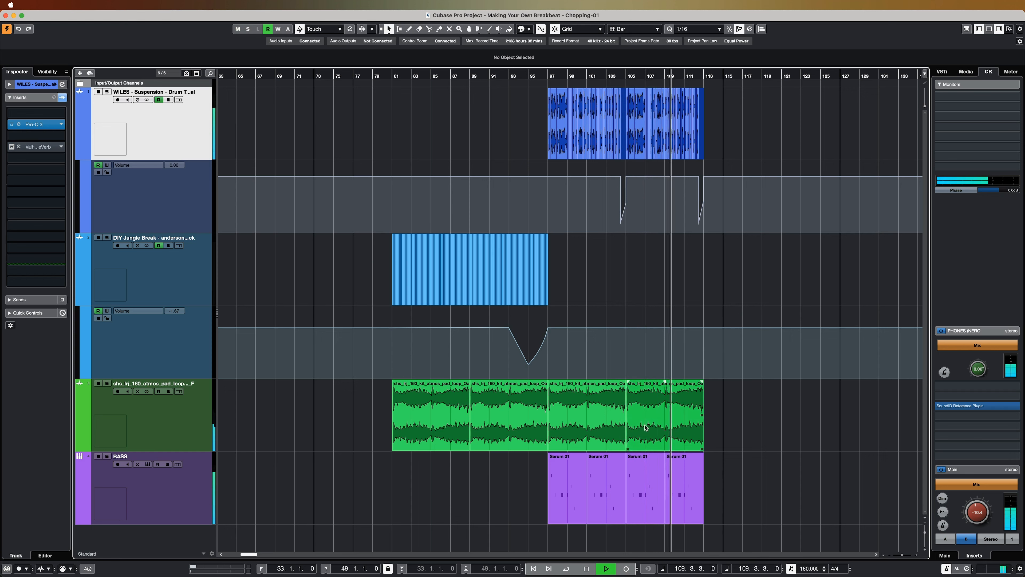
Set the loop range to the bass parts at bars 97 to 113, turn on cycling and open the Suspension drum track's Pro-Q 3.
drag(775, 520, 448, 495)
key(p)
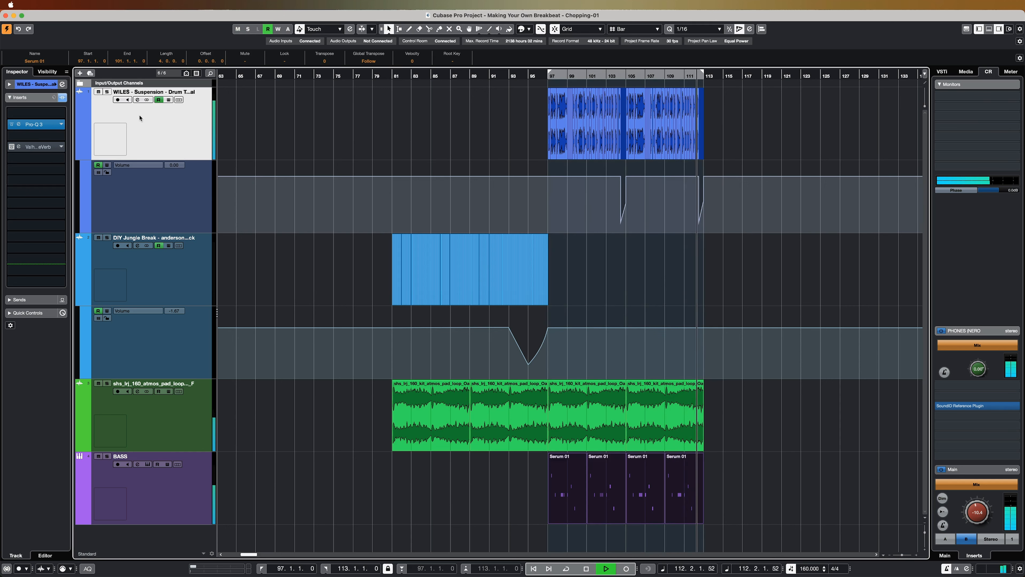
click(19, 124)
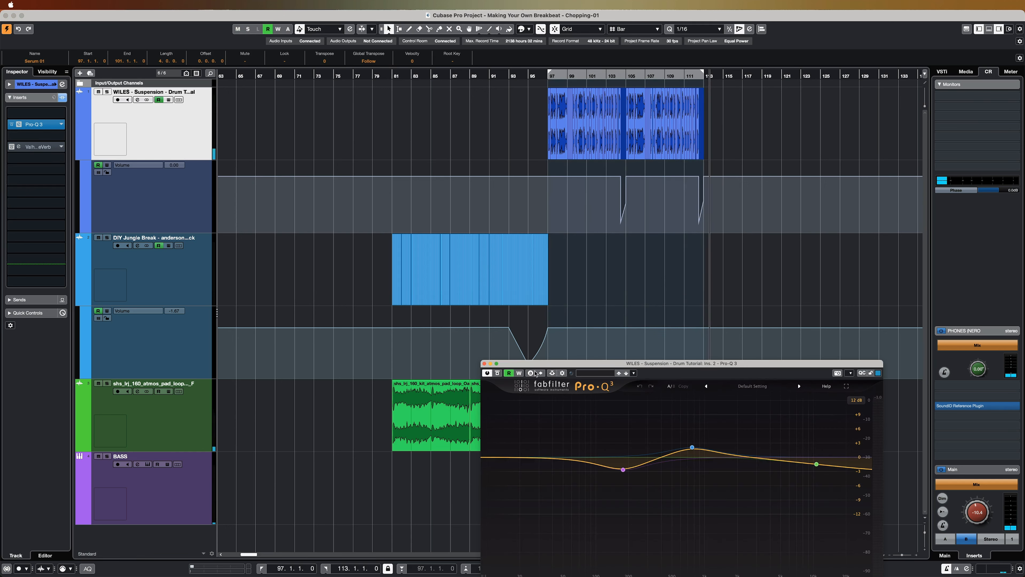
click(560, 72)
Add a low-shelf cut of about 14.7 dB at about 70 Hz to the Suspension drum track's EQ and play the loop through.
drag(583, 366, 589, 261)
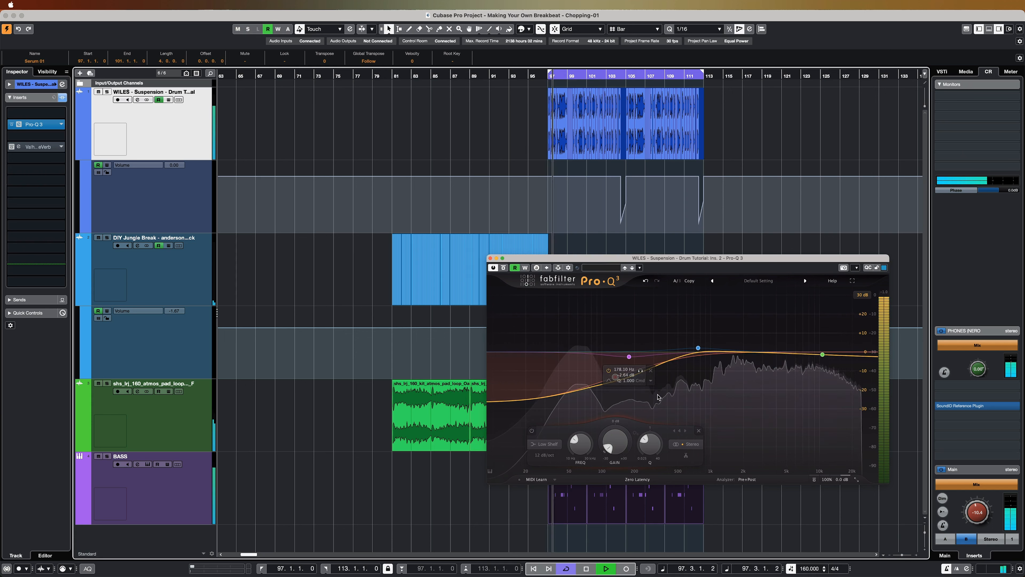
mouse_move(616, 378)
drag(617, 377, 586, 365)
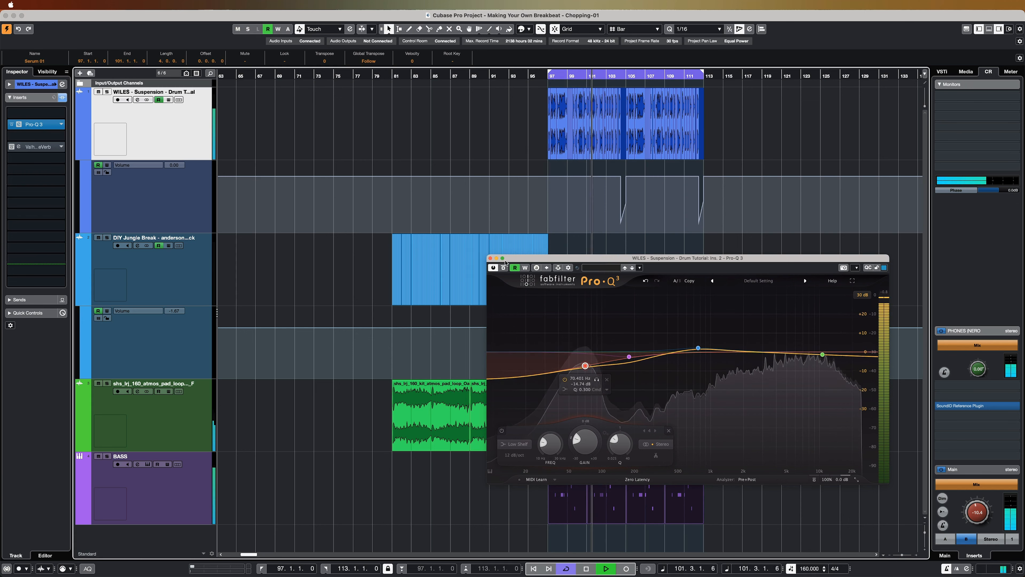
click(490, 258)
click(836, 454)
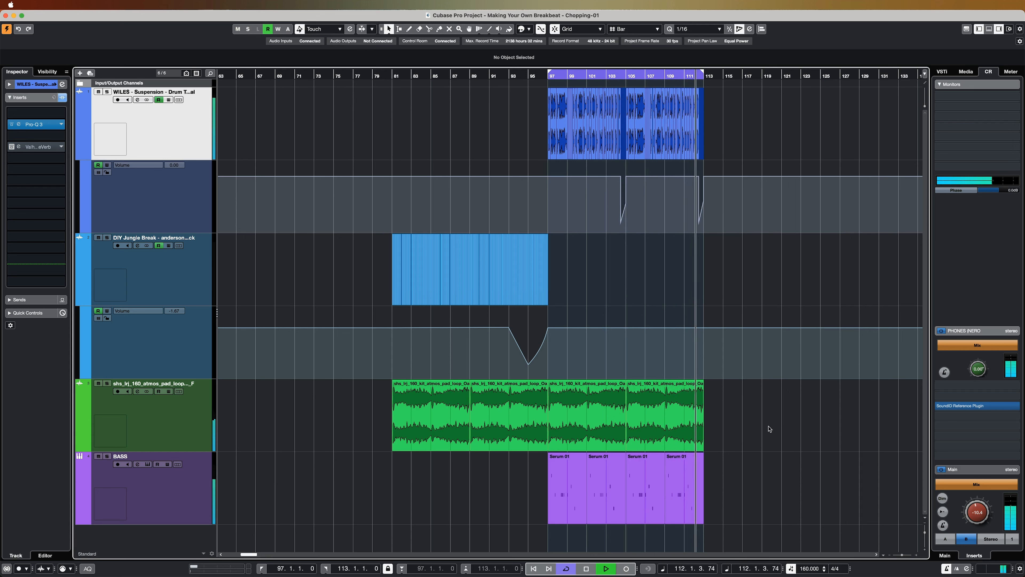
key(space)
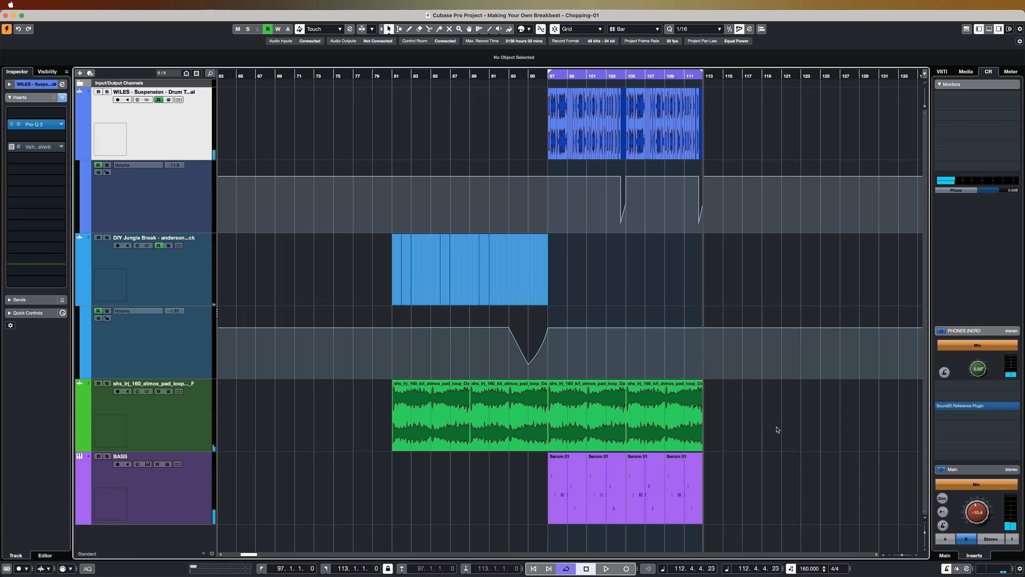